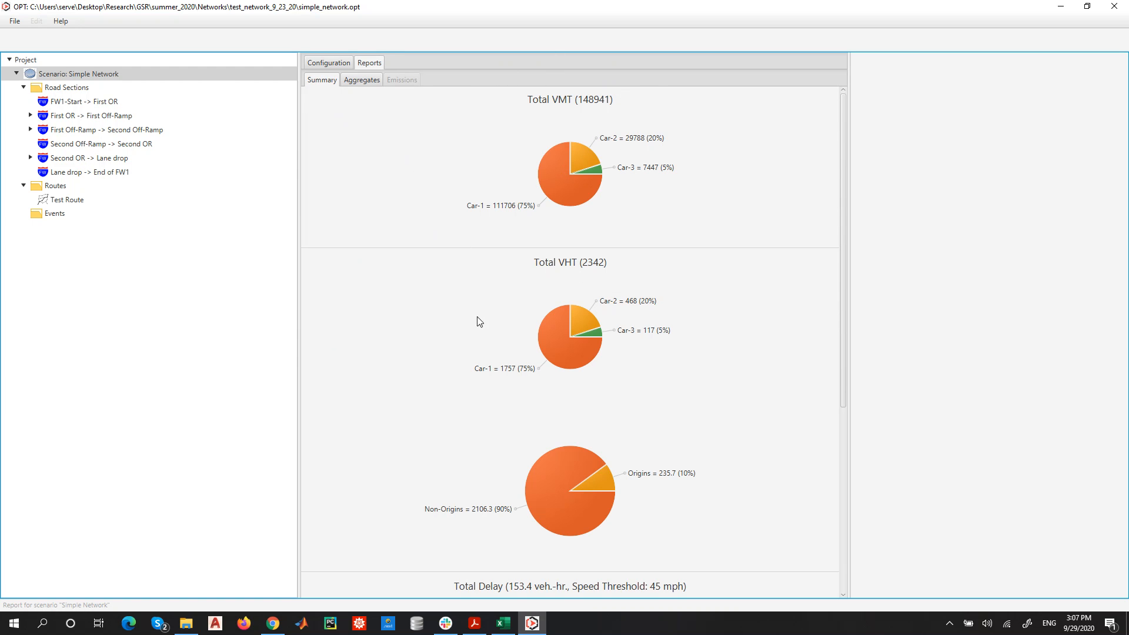
- Review the time-series reports of the First OR, First Off-Ramp and Second Off-Ramp freeway sections, plus the last section's aggregates
{"action": "left_click", "coordinate": [89, 115]}
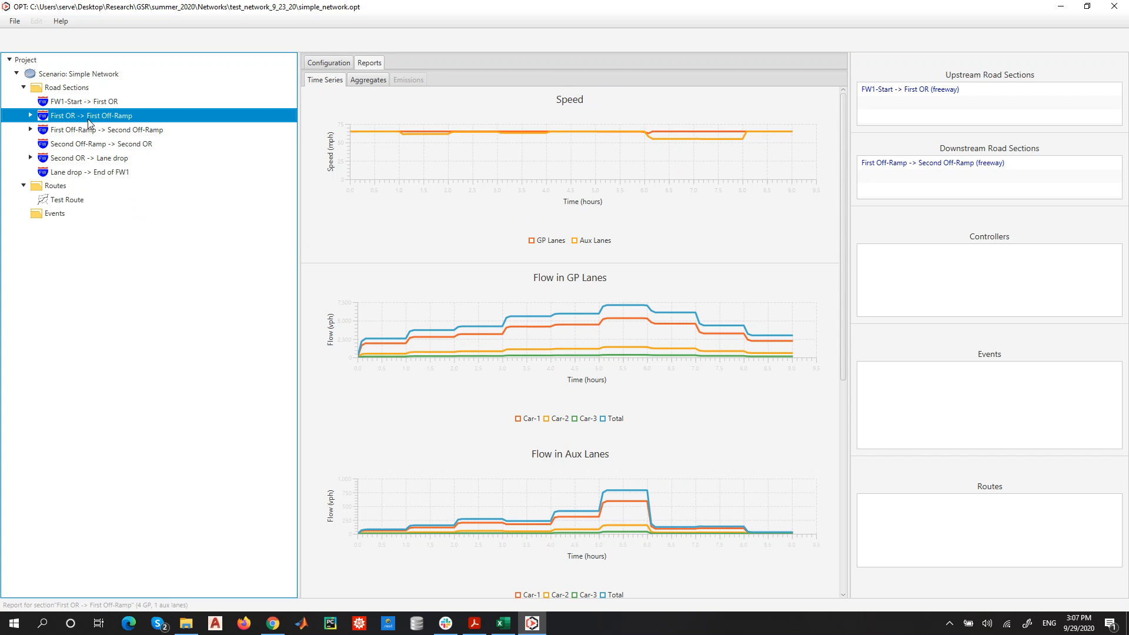
{"action": "left_click", "coordinate": [127, 132]}
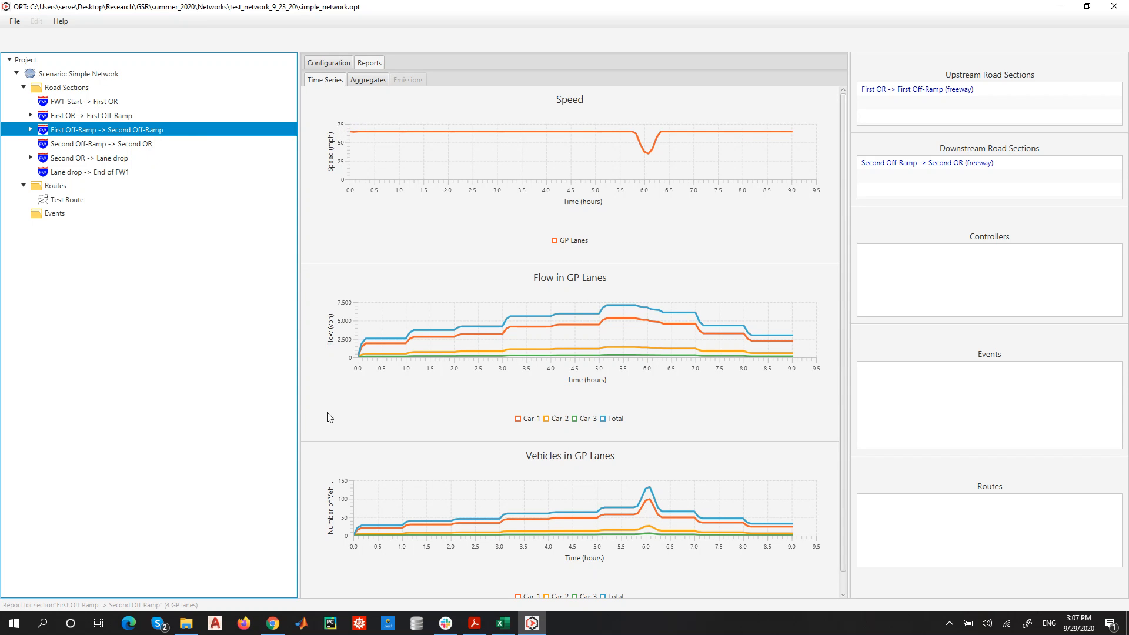
{"action": "left_click", "coordinate": [146, 144]}
{"action": "left_click", "coordinate": [368, 80]}
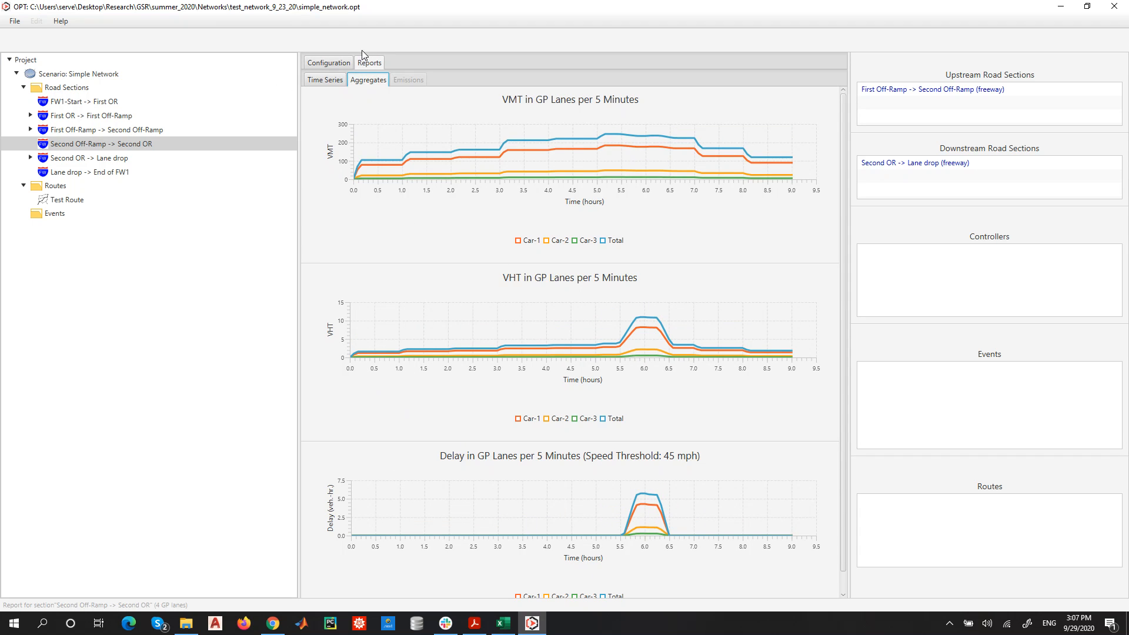
{"action": "left_click", "coordinate": [324, 80]}
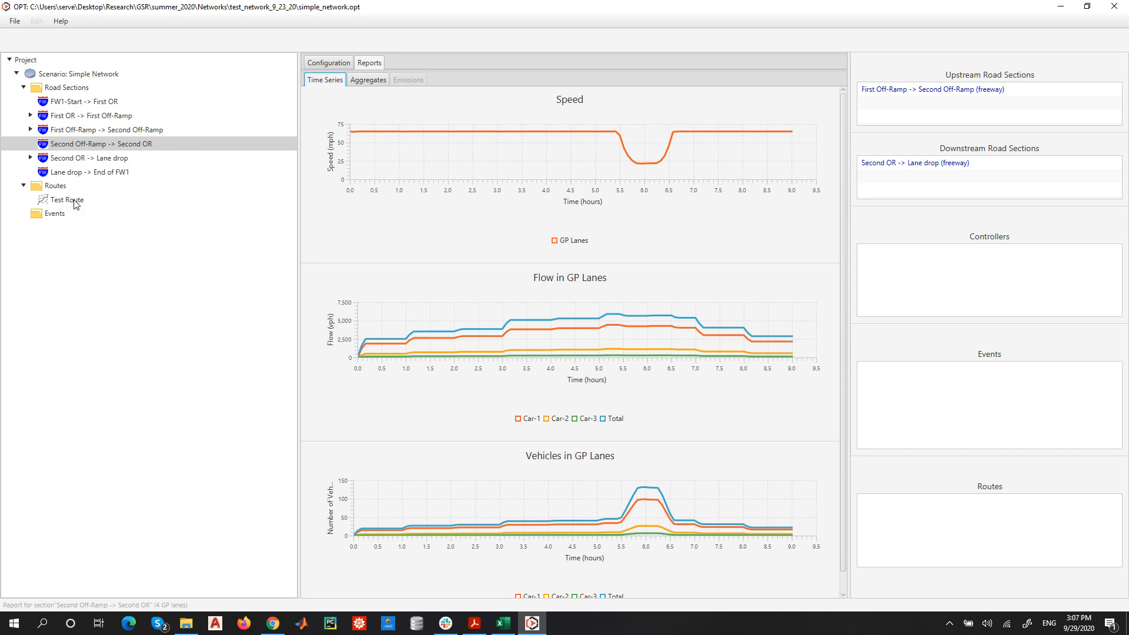
- Examine the Test Route's speed, flow and density contours and the reports of the two road sections around the lane drop
{"action": "left_click", "coordinate": [83, 201]}
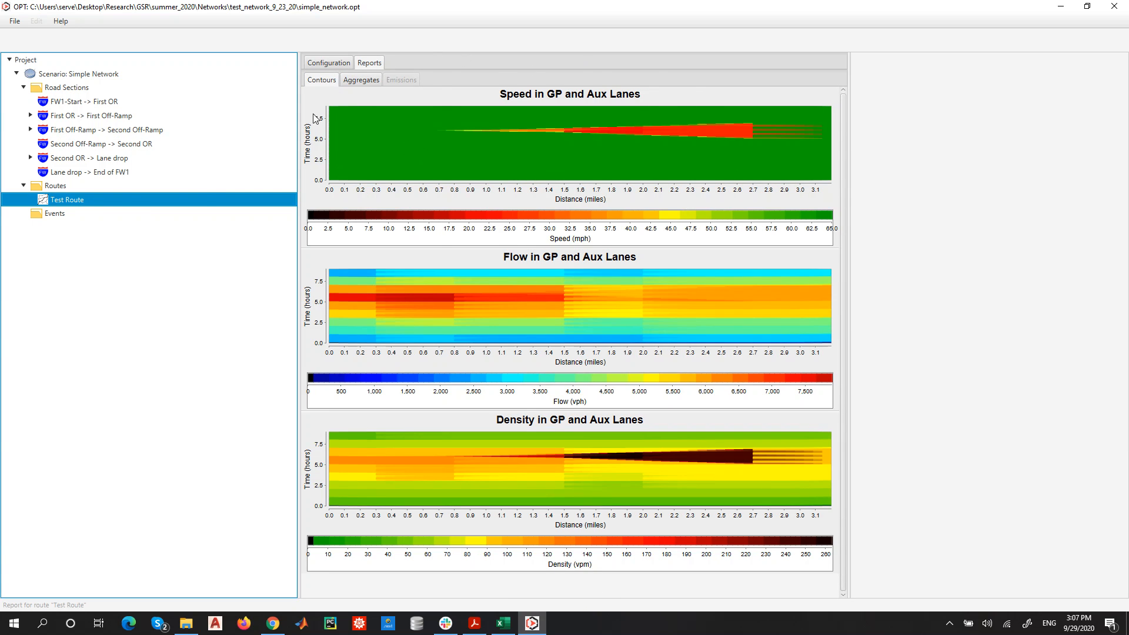
{"action": "left_click", "coordinate": [752, 124]}
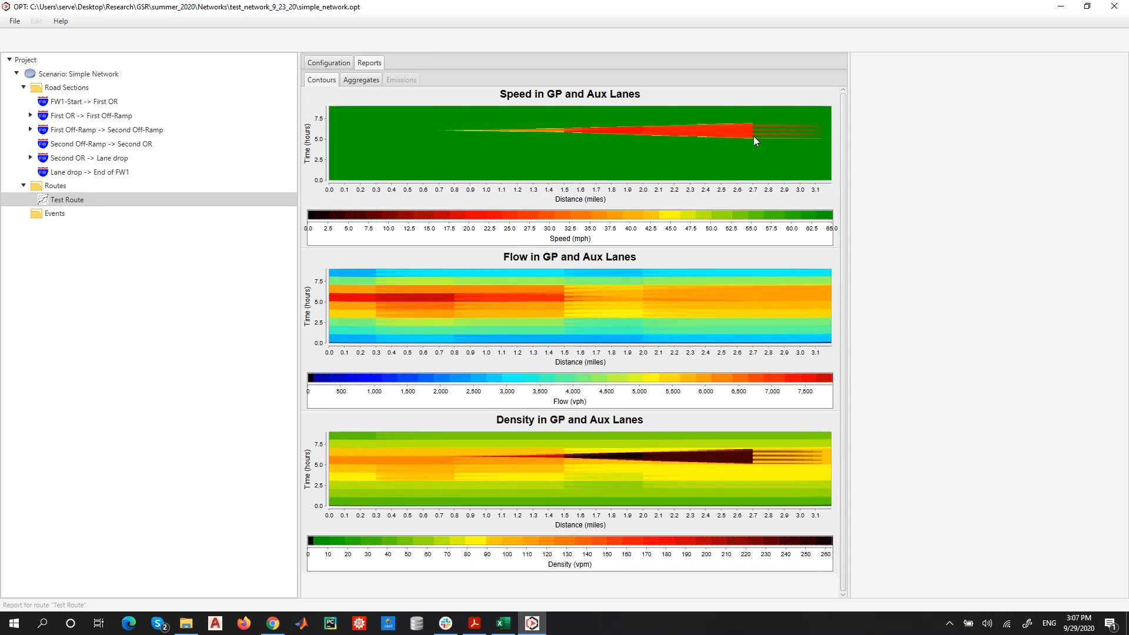
{"action": "left_click", "coordinate": [120, 160]}
{"action": "left_click", "coordinate": [47, 172]}
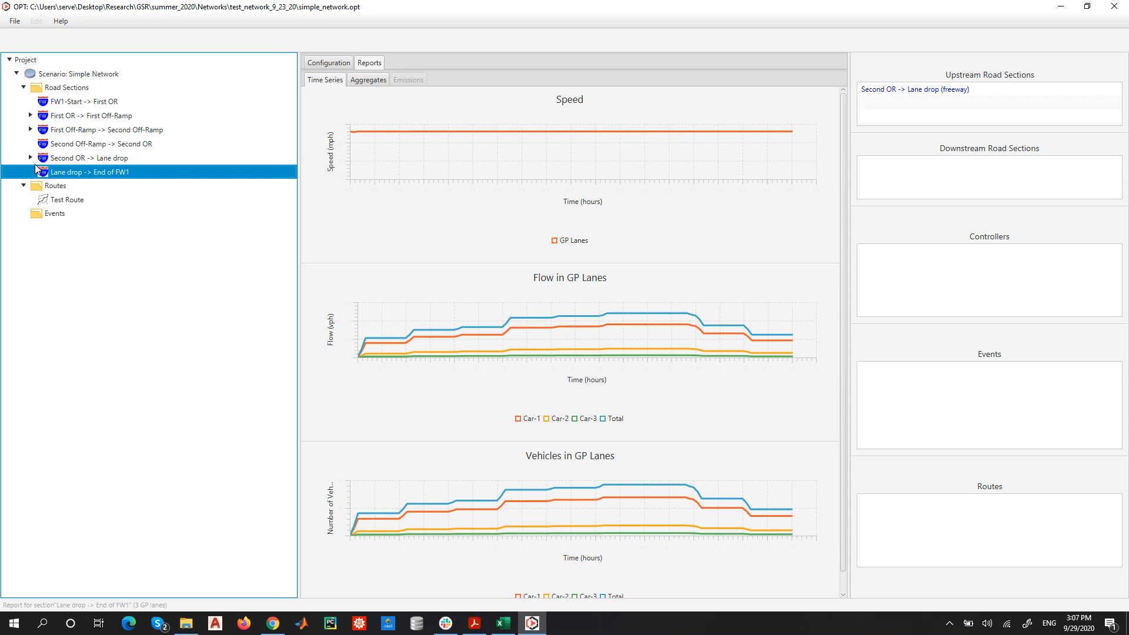
- Compare the lane configurations of the two sections around the lane drop, and check the Test Route's setup and contour report
{"action": "left_click", "coordinate": [318, 64]}
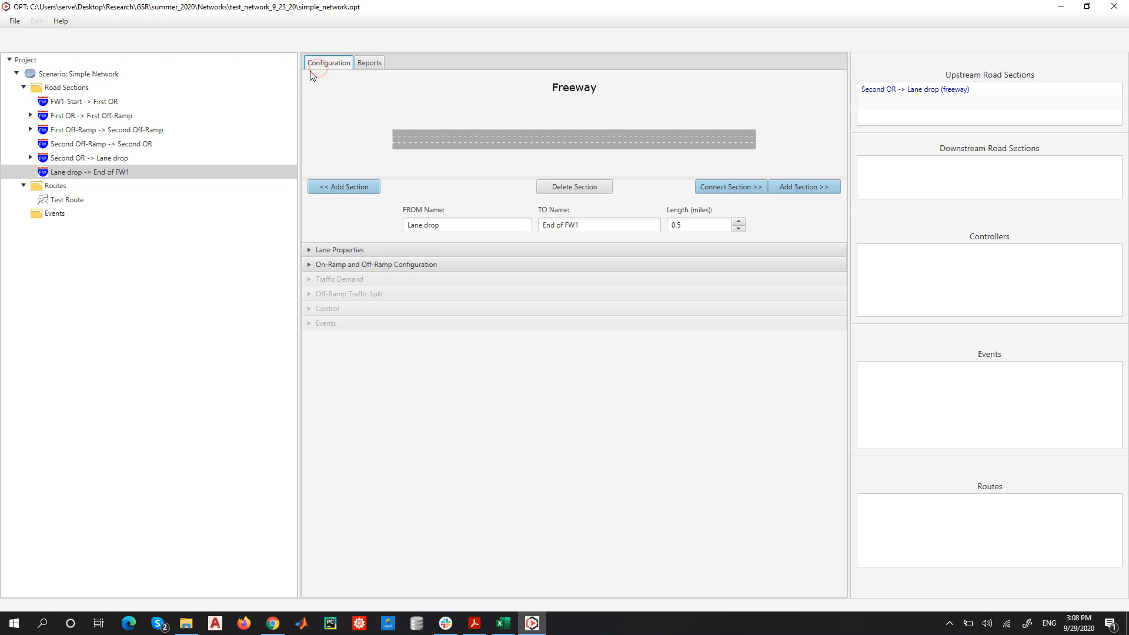
{"action": "left_click", "coordinate": [81, 159]}
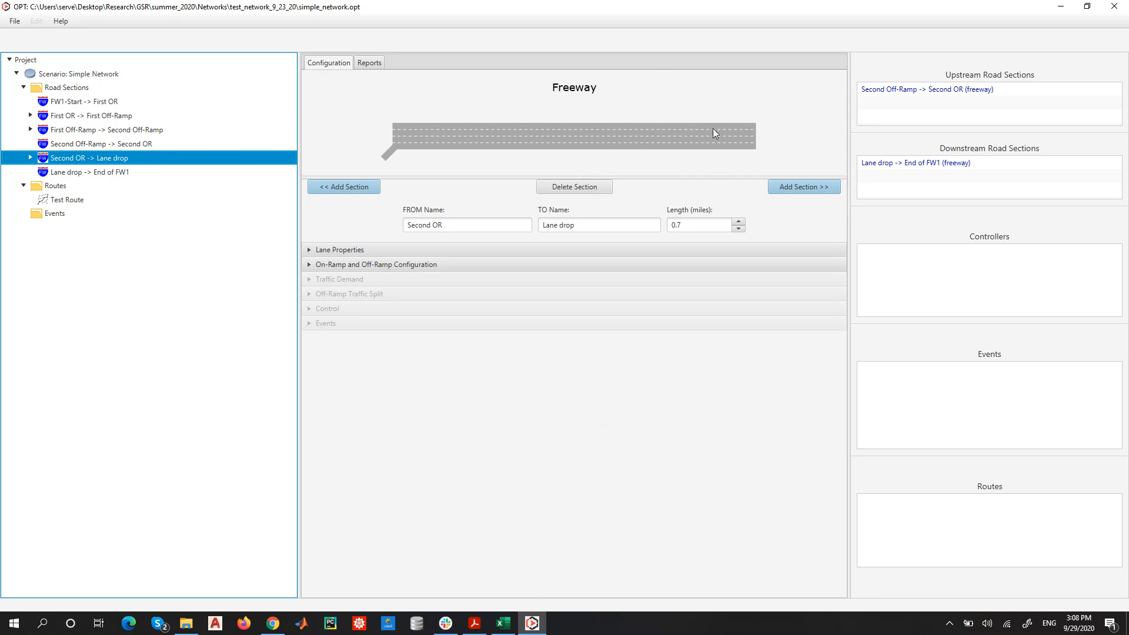
{"action": "left_click", "coordinate": [89, 171]}
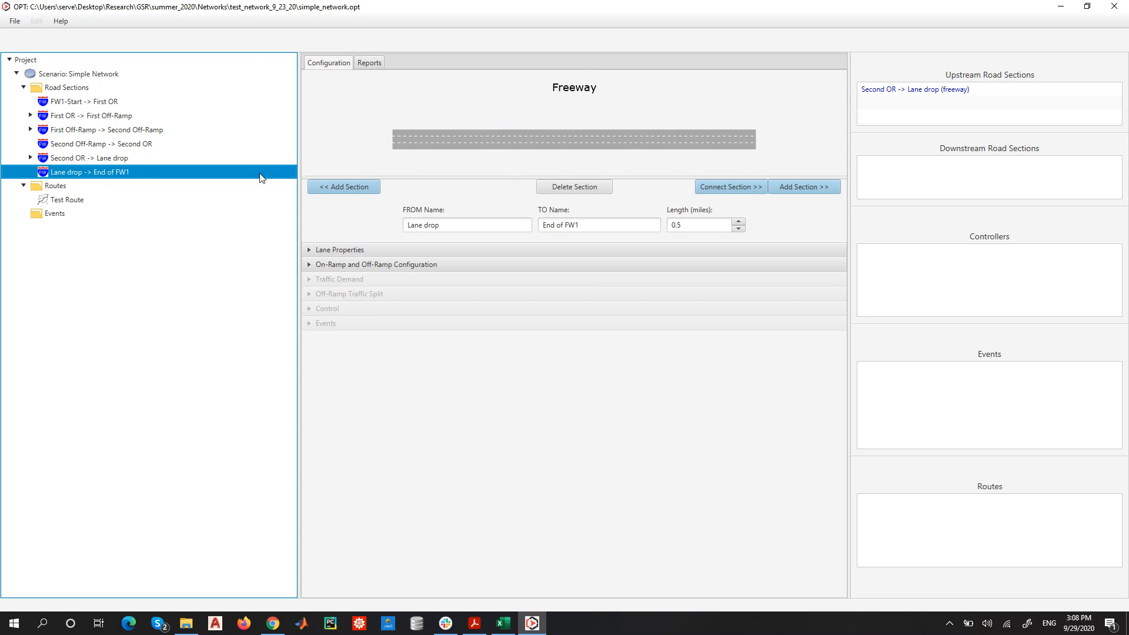
{"action": "left_click", "coordinate": [63, 201]}
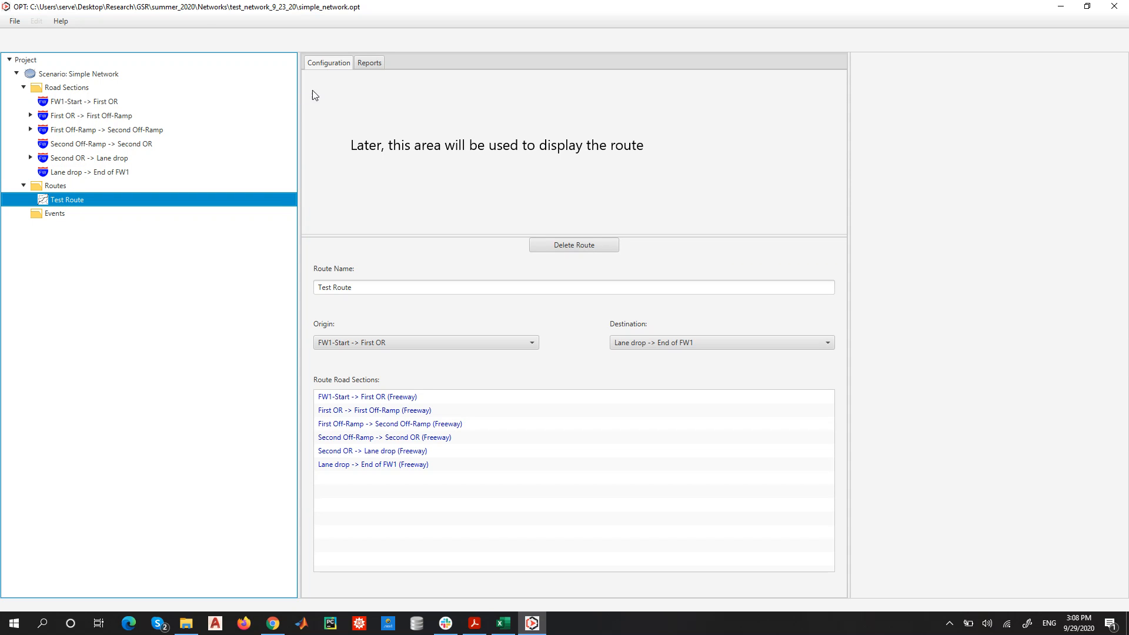
{"action": "left_click", "coordinate": [378, 64]}
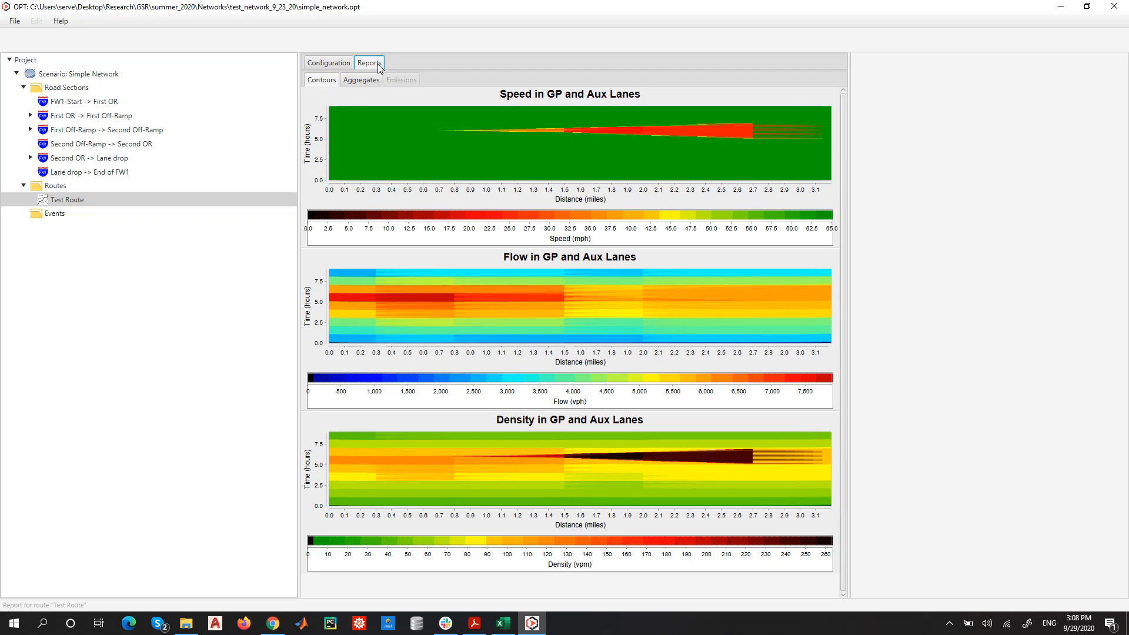
- Expand the three road sections that have ramps so that their on-ramps and off-ramps are listed in the project tree
{"action": "left_click", "coordinate": [31, 116]}
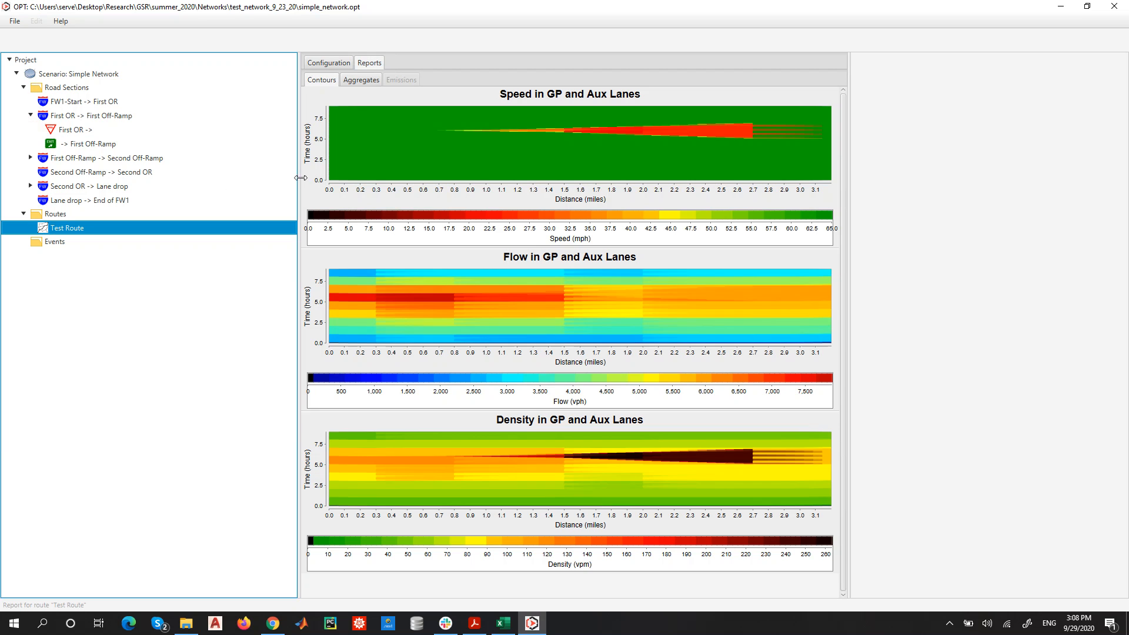
{"action": "left_click", "coordinate": [30, 159]}
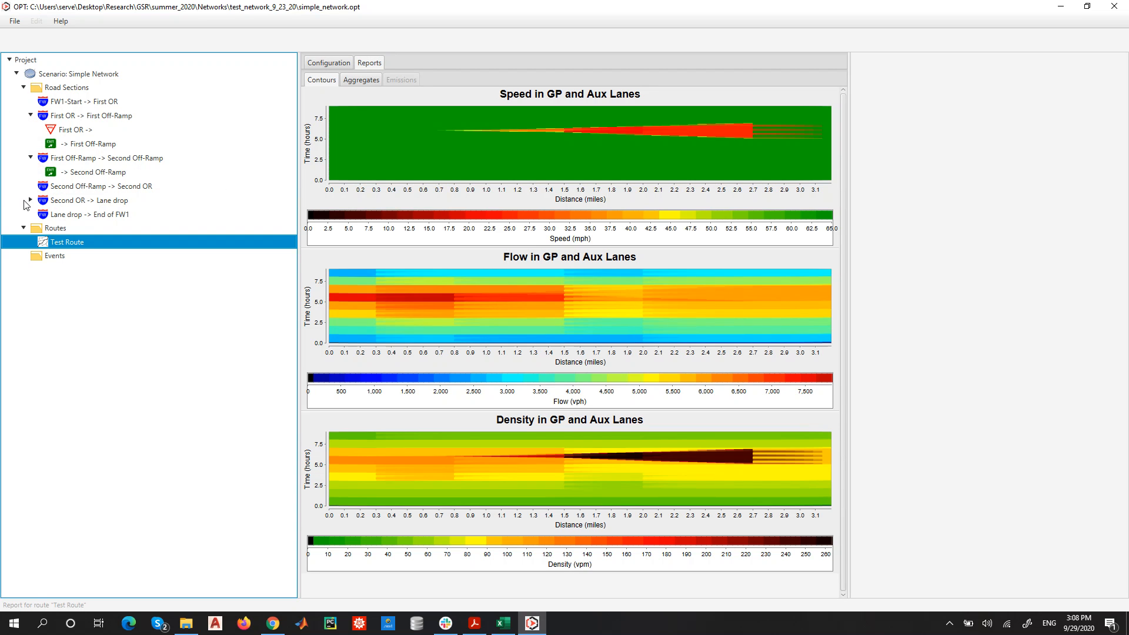
{"action": "left_click", "coordinate": [30, 201]}
- Inspect the configurations of the First OR -> First Off-Ramp and Second OR -> Lane drop sections and their on-ramps
{"action": "left_click", "coordinate": [84, 120]}
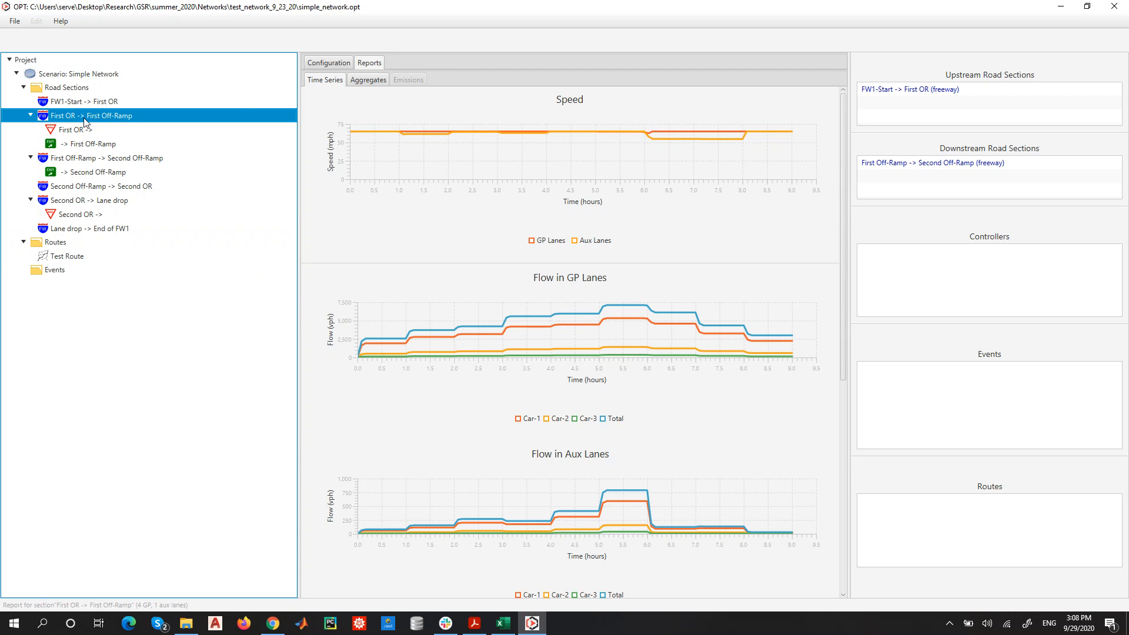
{"action": "left_click", "coordinate": [327, 63]}
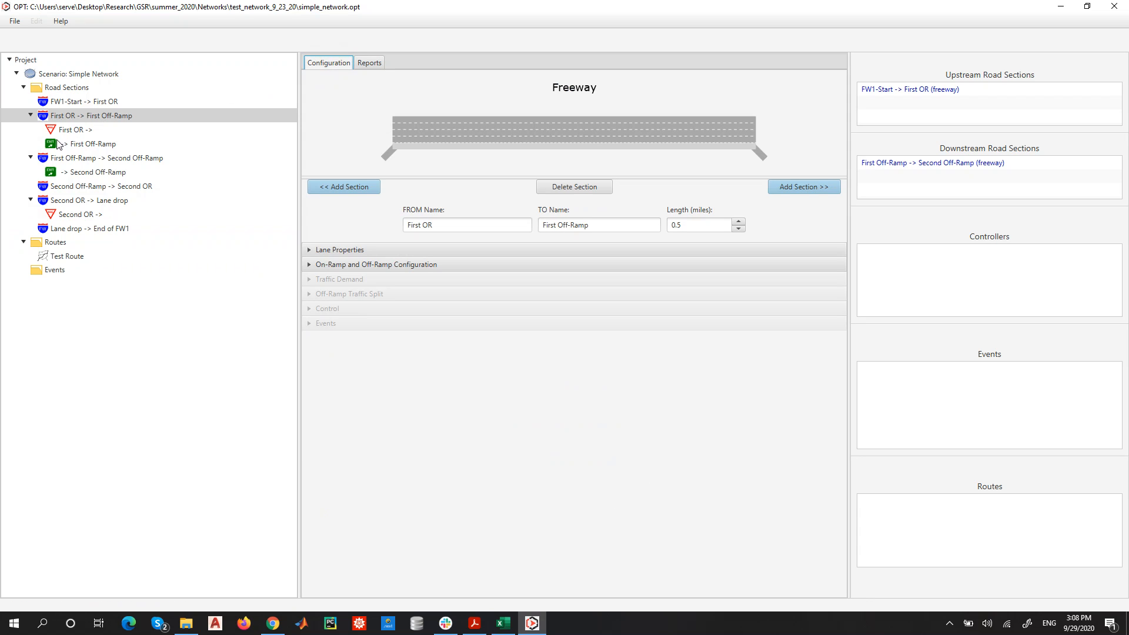
{"action": "left_click", "coordinate": [70, 129]}
{"action": "left_click", "coordinate": [70, 214]}
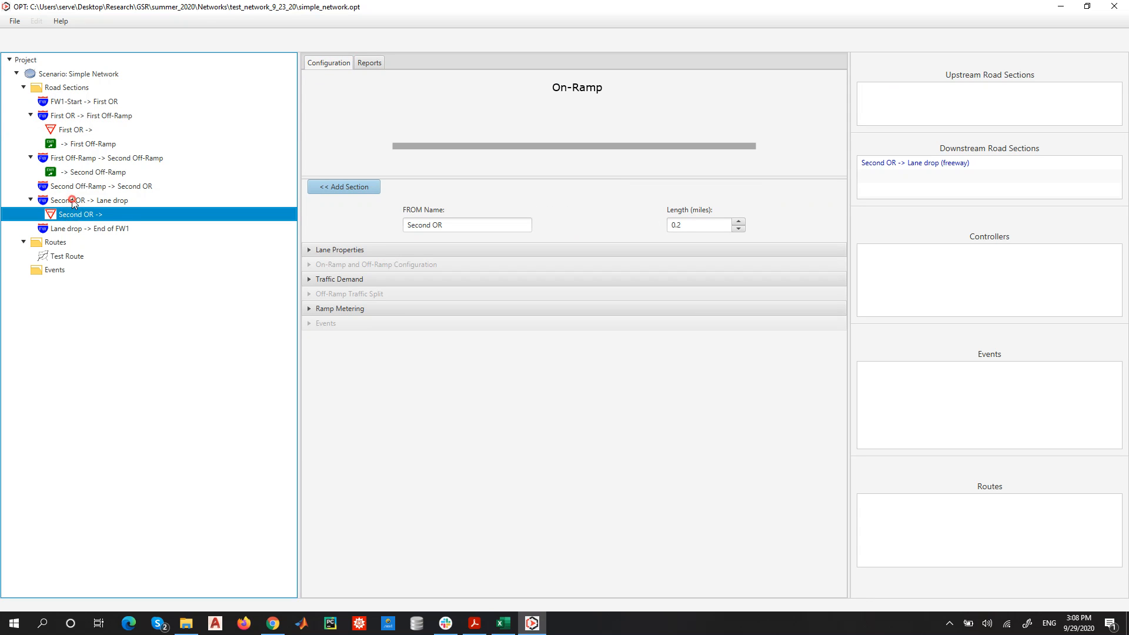
{"action": "left_click", "coordinate": [71, 201]}
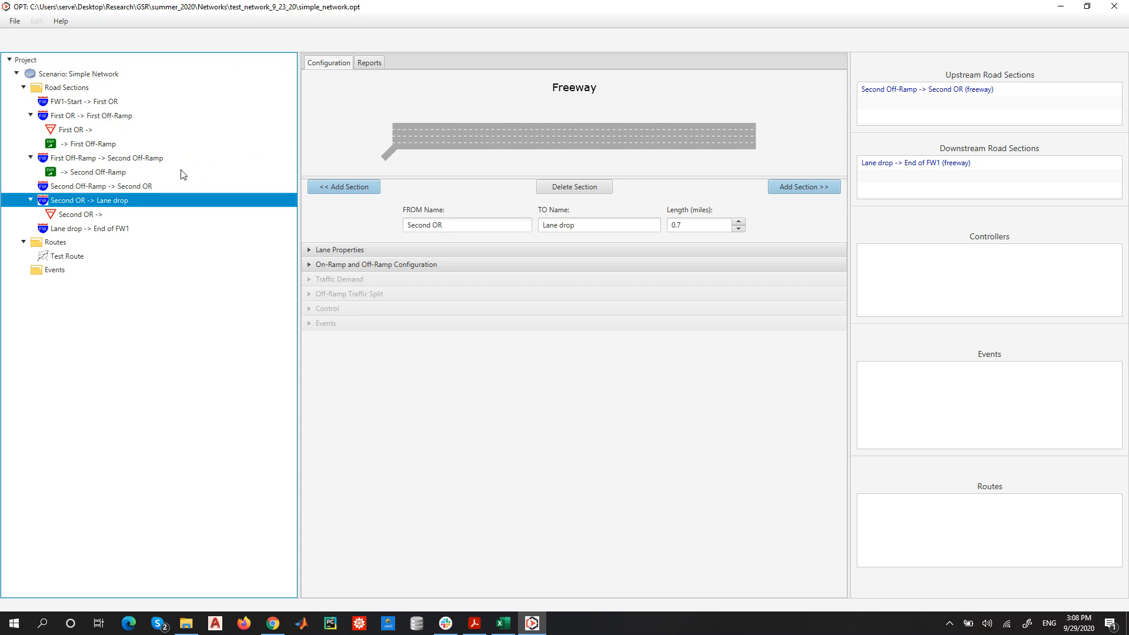
- Add a ramp metering controller with the rm_fixed_rate scheme for the First OR on-ramp's GP lanes
{"action": "left_click", "coordinate": [82, 129]}
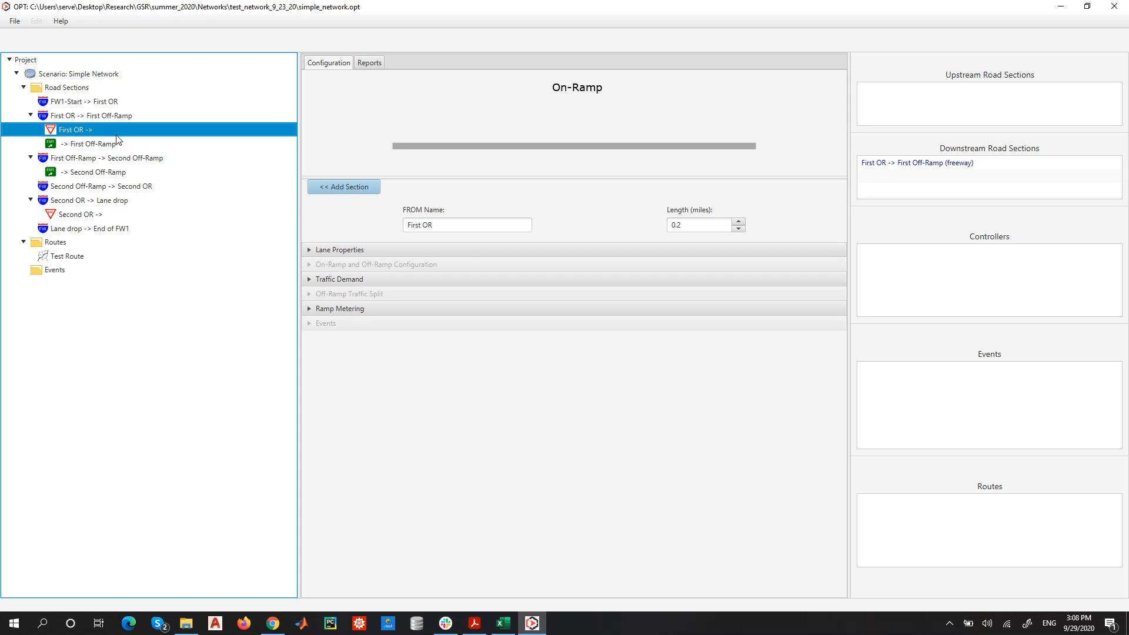
{"action": "left_click", "coordinate": [347, 311]}
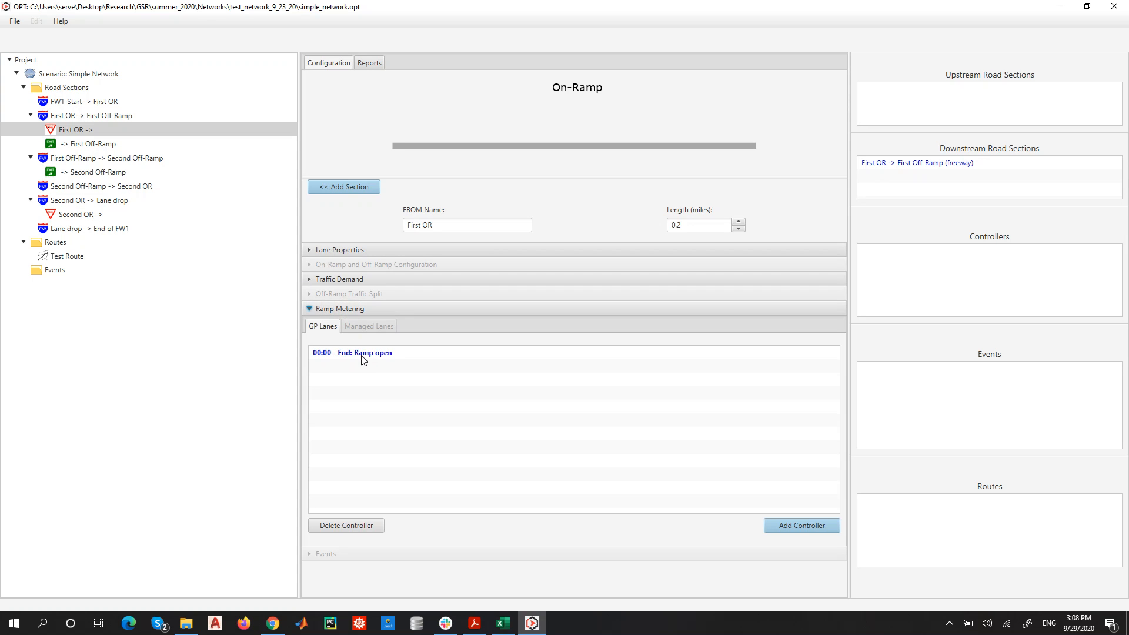
{"action": "left_click", "coordinate": [805, 527]}
{"action": "left_click", "coordinate": [504, 224]}
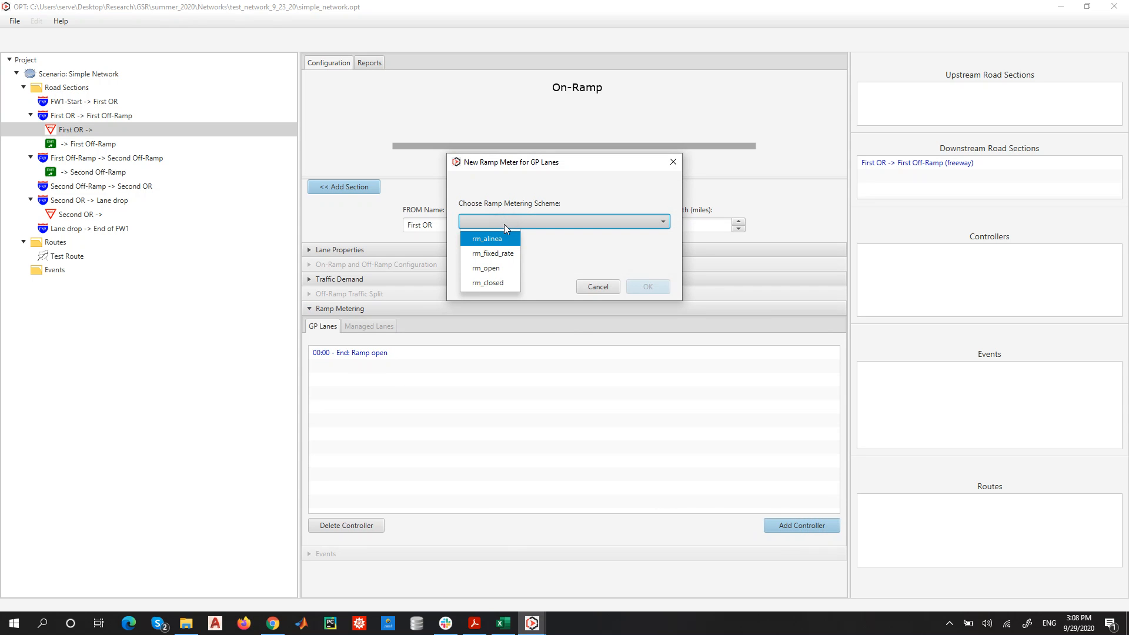
{"action": "left_click", "coordinate": [494, 255]}
{"action": "left_click", "coordinate": [648, 288]}
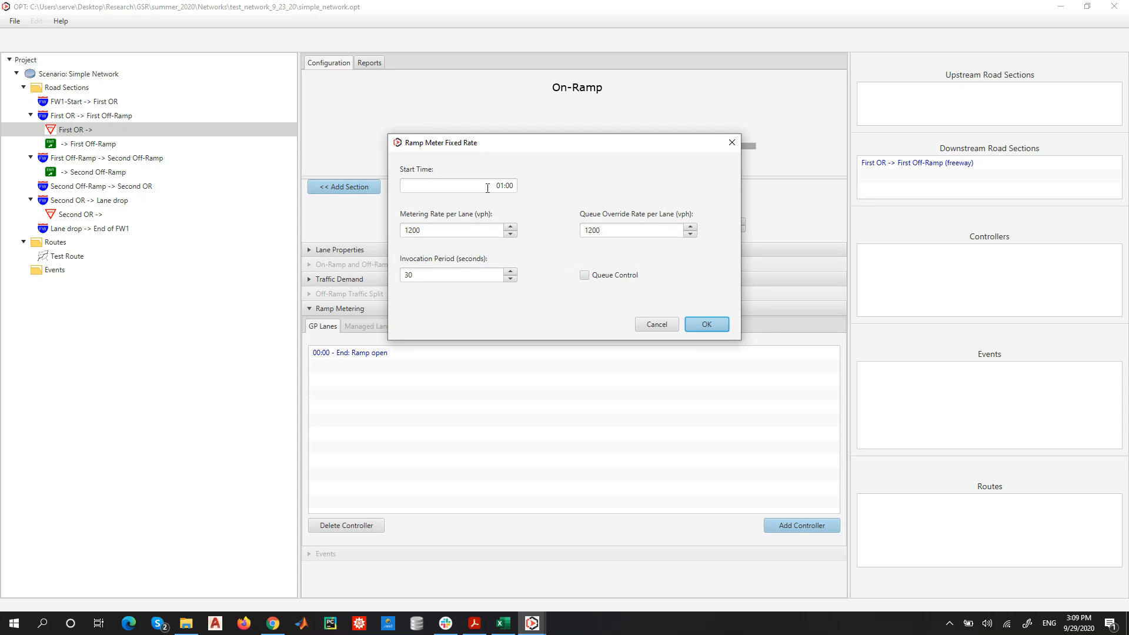
- Set the fixed-rate meter's start time to 04:00 and its metering rate per lane to 300 vph
{"action": "left_click", "coordinate": [505, 186]}
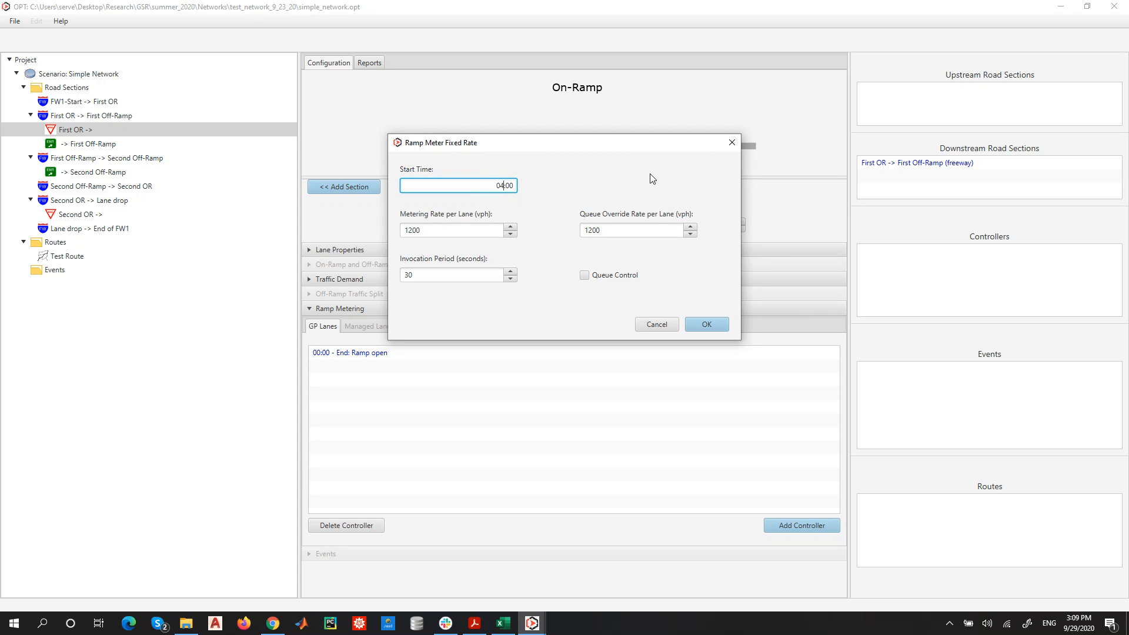
{"action": "double_click", "coordinate": [453, 231]}
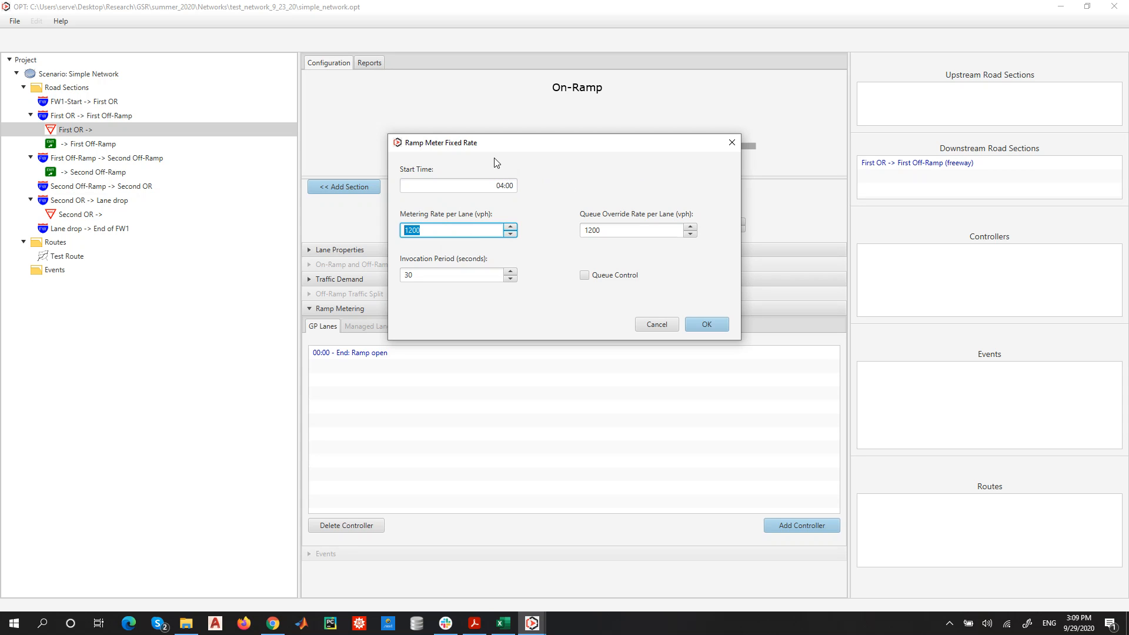
{"action": "type", "text": "3"}
{"action": "left_click", "coordinate": [585, 275]}
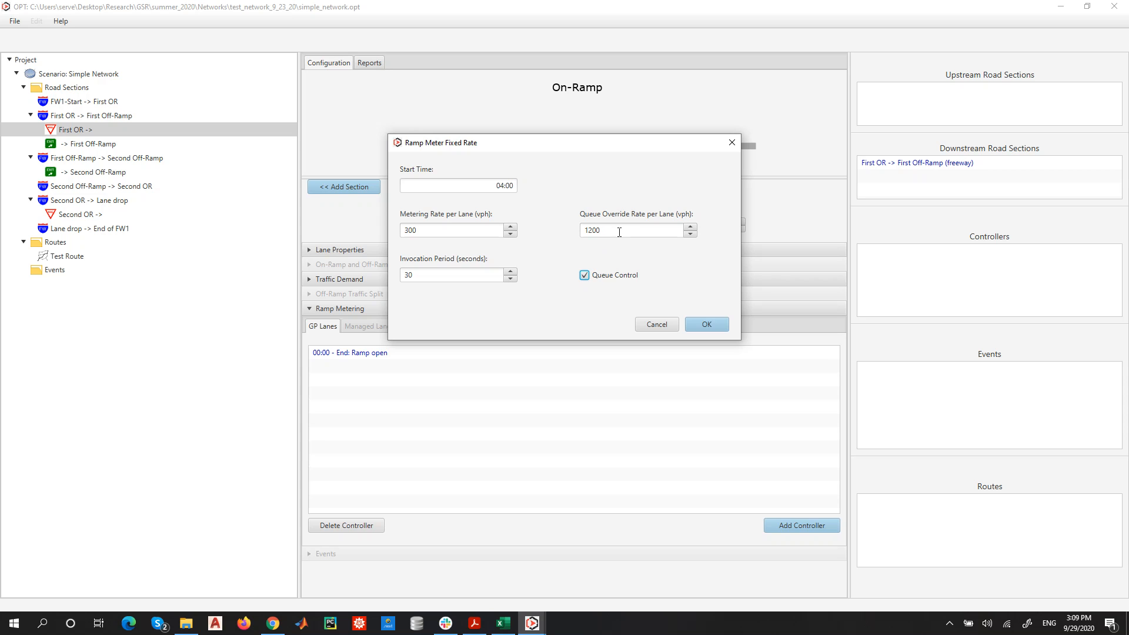
{"action": "left_click_drag", "start_coordinate": [621, 231], "coordinate": [571, 232]}
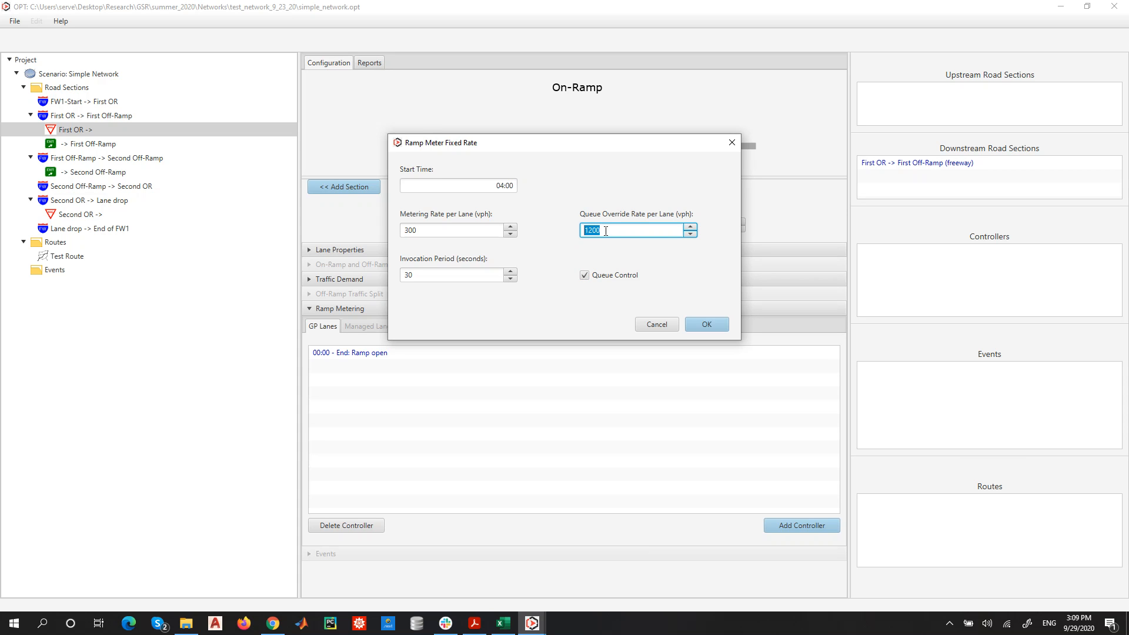
{"action": "left_click", "coordinate": [585, 276]}
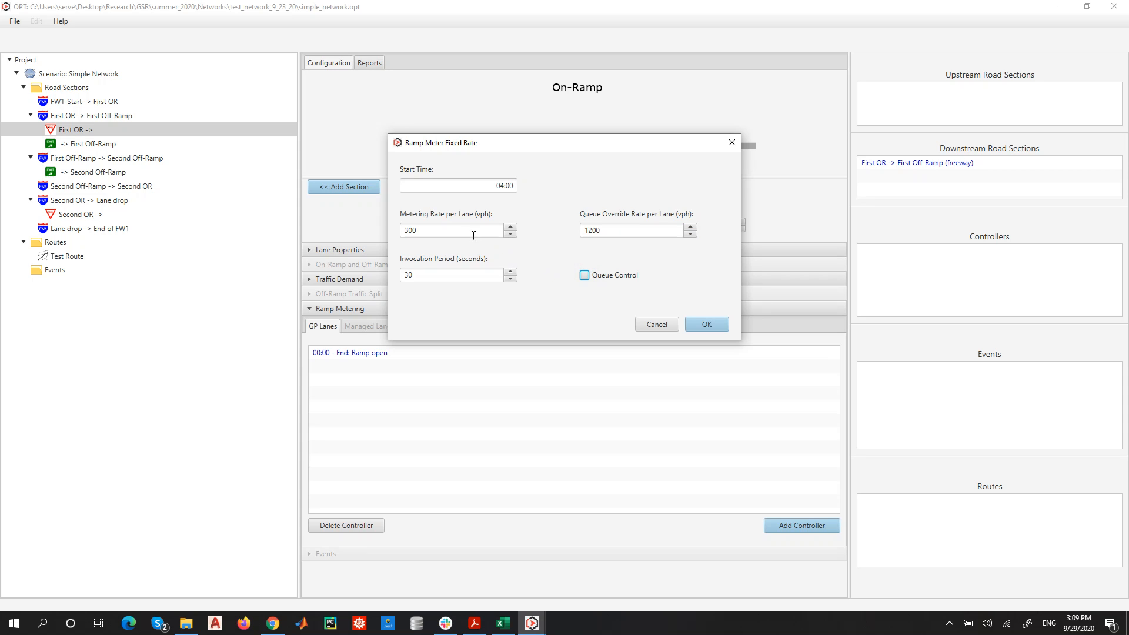
- Accept the fixed-rate meter settings for the First OR on-ramp
{"action": "double_click", "coordinate": [412, 230]}
{"action": "left_click", "coordinate": [706, 326]}
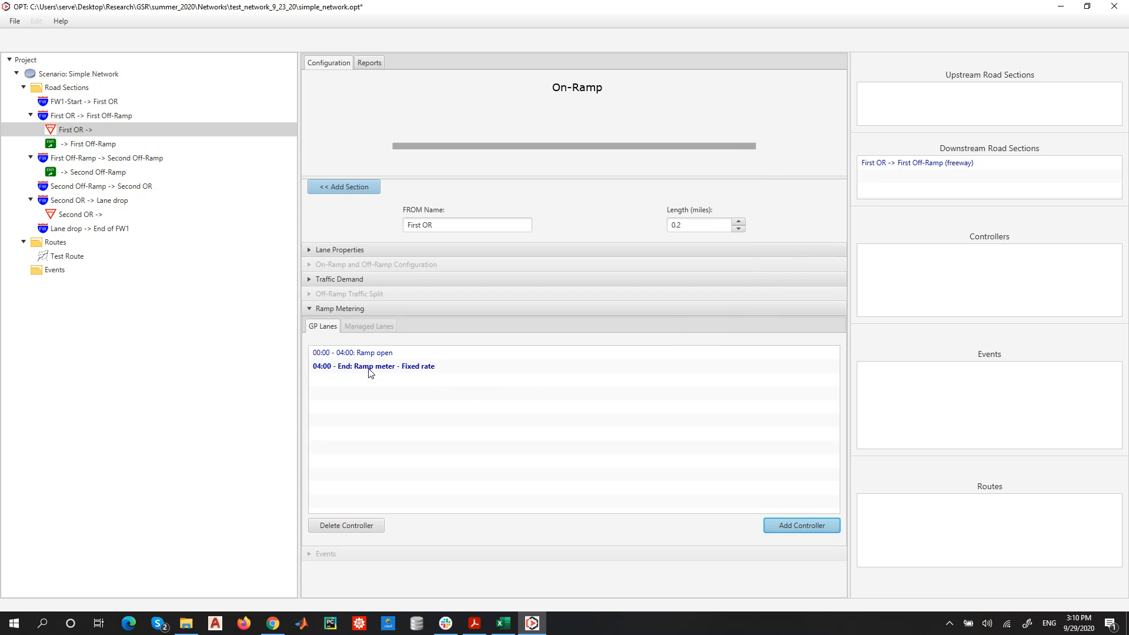
- Add an rm_open controller to the First OR on-ramp's GP lanes with a start time of 07:00
{"action": "left_click", "coordinate": [798, 523]}
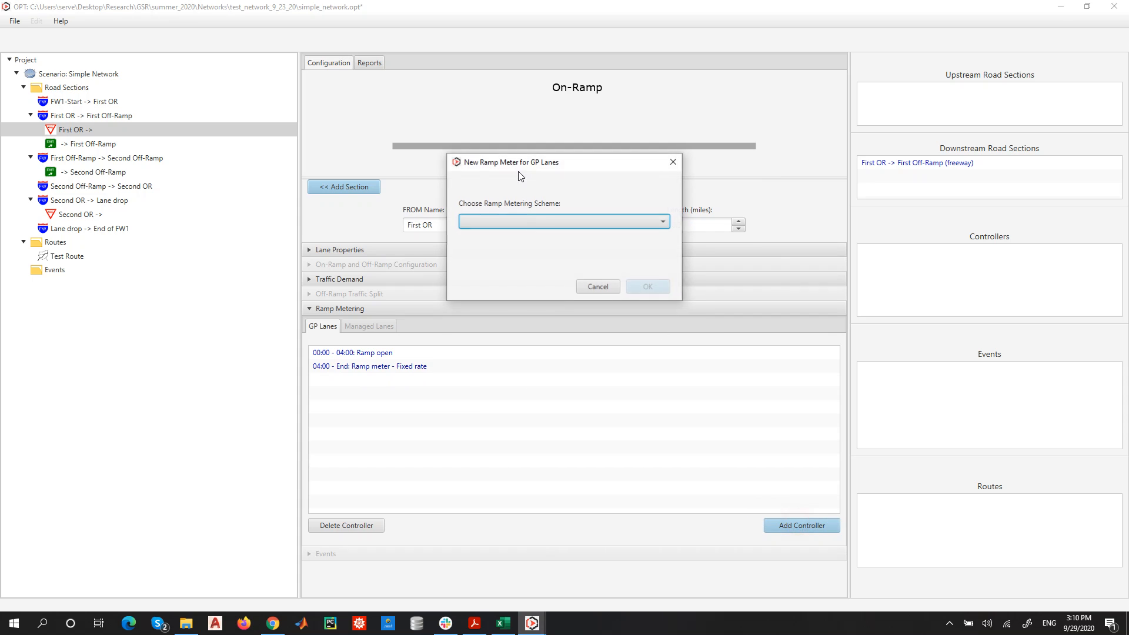
{"action": "left_click", "coordinate": [531, 222]}
{"action": "left_click", "coordinate": [508, 267]}
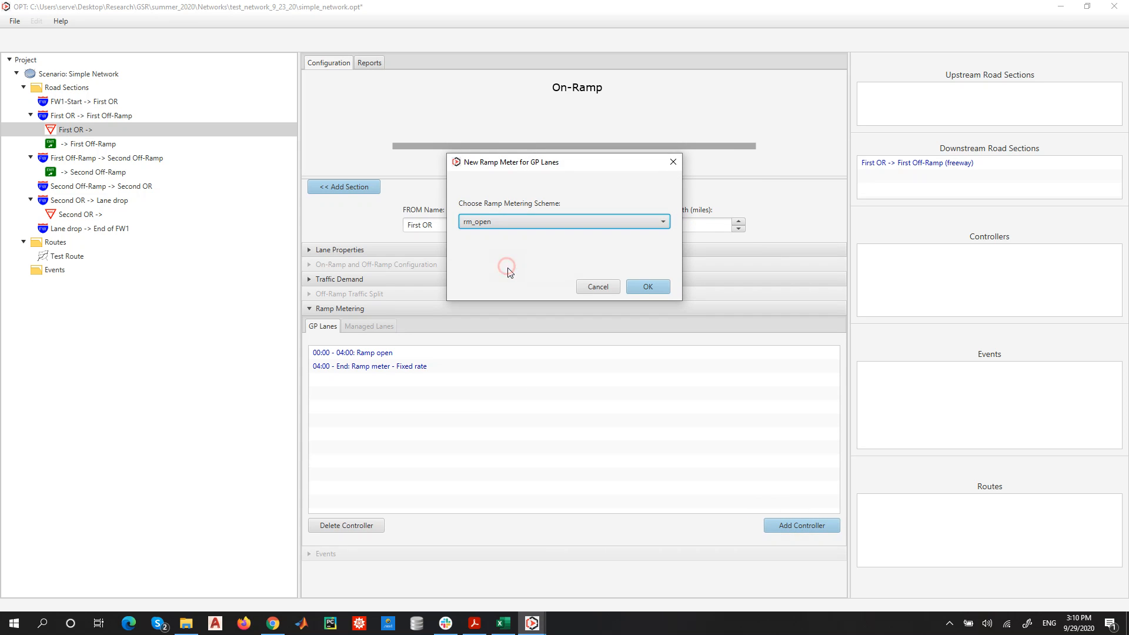
{"action": "left_click", "coordinate": [661, 286]}
{"action": "left_click", "coordinate": [501, 187]}
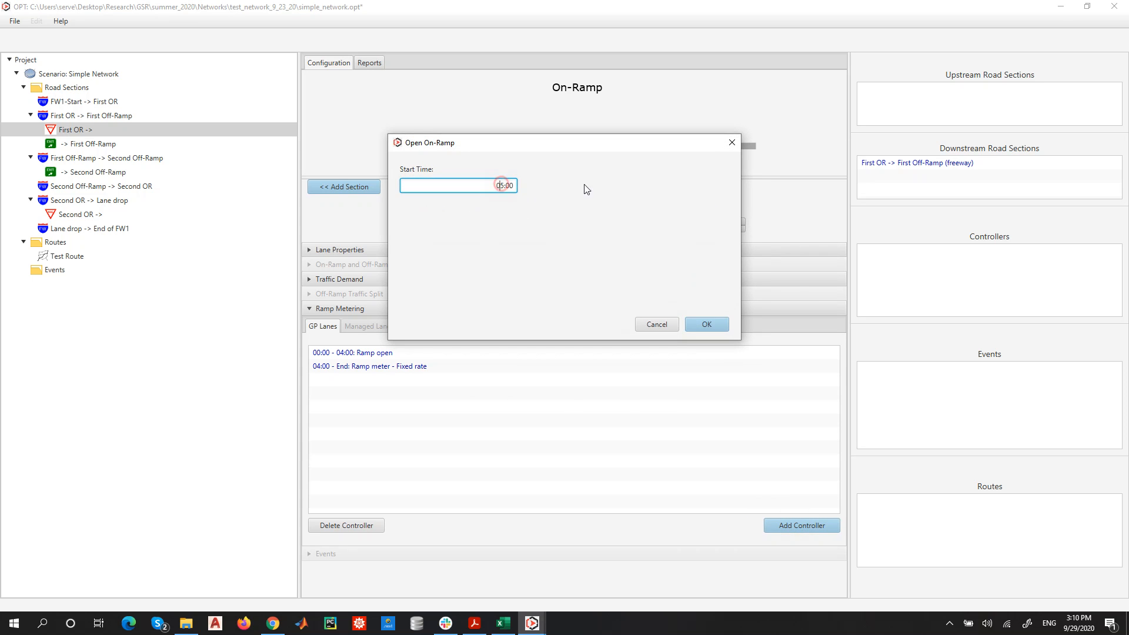
{"action": "type", "text": "7"}
{"action": "left_click", "coordinate": [705, 325]}
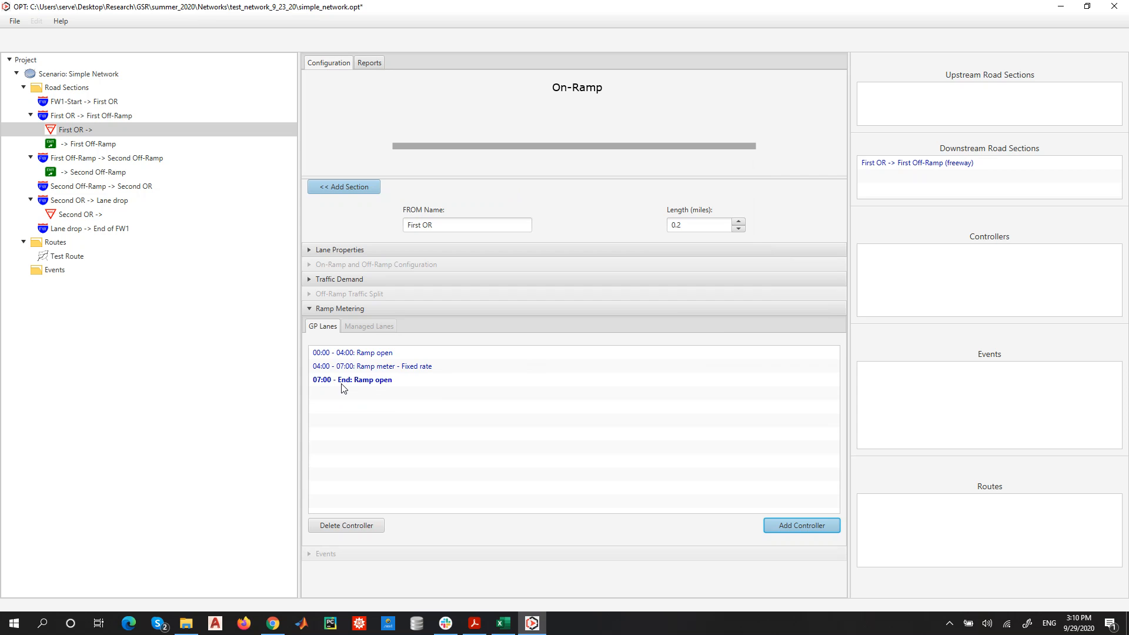
- Add a ramp metering controller with the rm_fixed_rate scheme for the Second OR on-ramp's GP lanes
{"action": "left_click", "coordinate": [98, 216]}
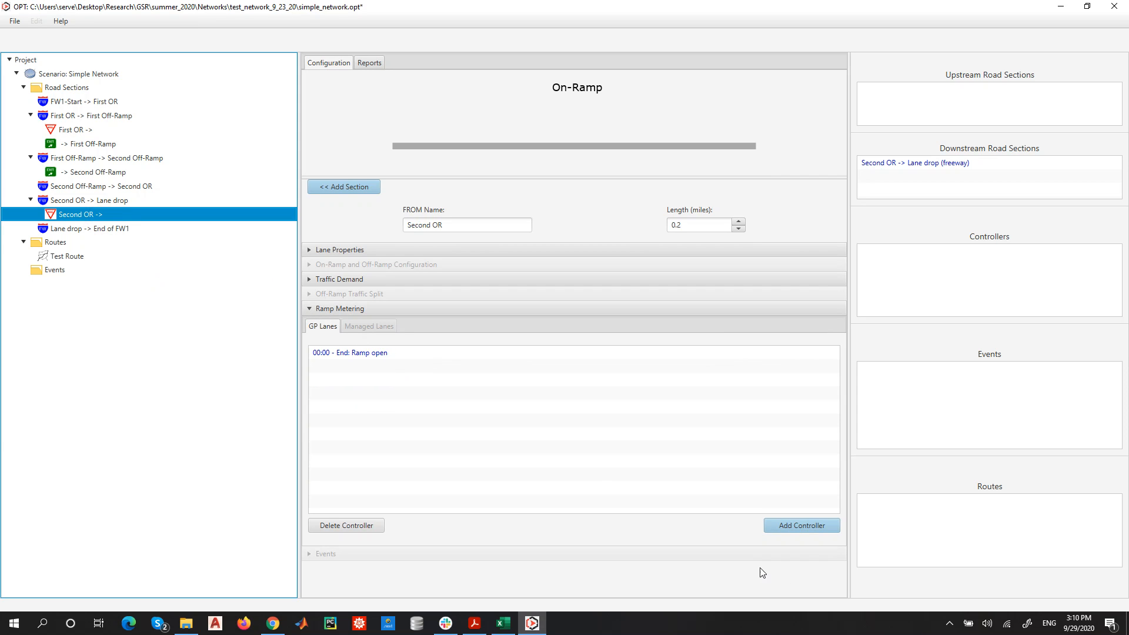
{"action": "left_click", "coordinate": [822, 527]}
{"action": "left_click", "coordinate": [536, 219]}
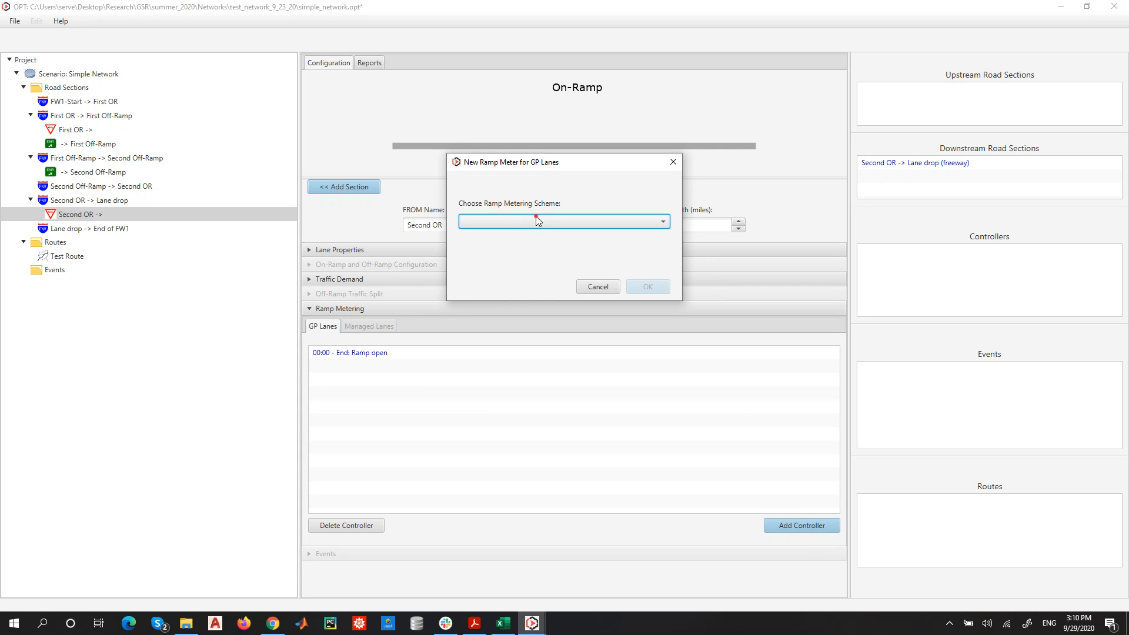
{"action": "left_click", "coordinate": [501, 254]}
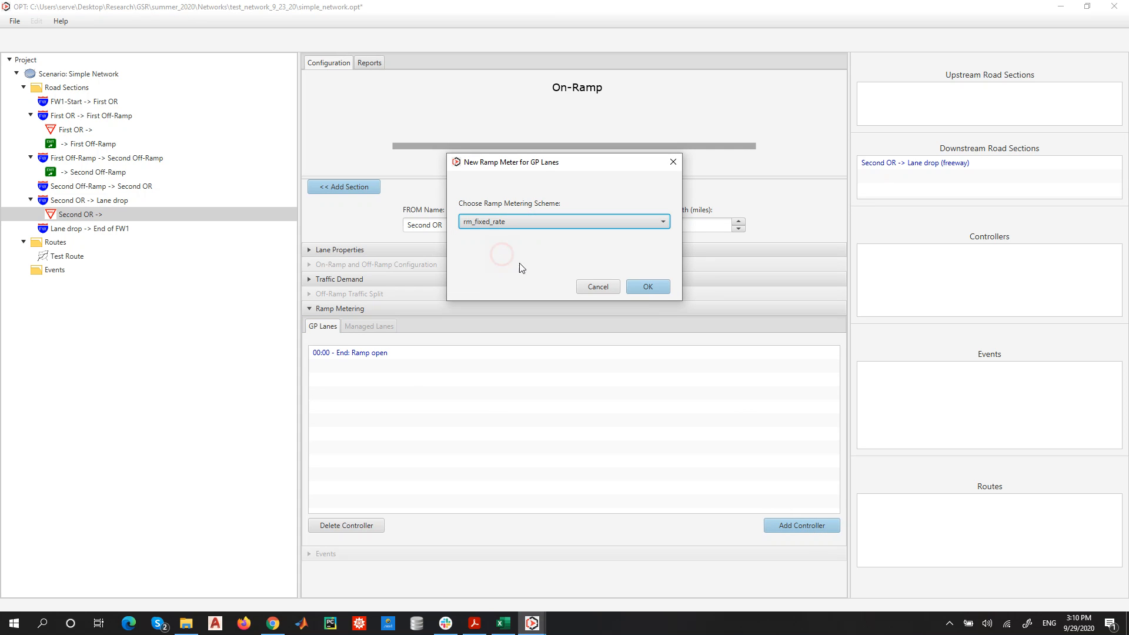
{"action": "left_click", "coordinate": [647, 288]}
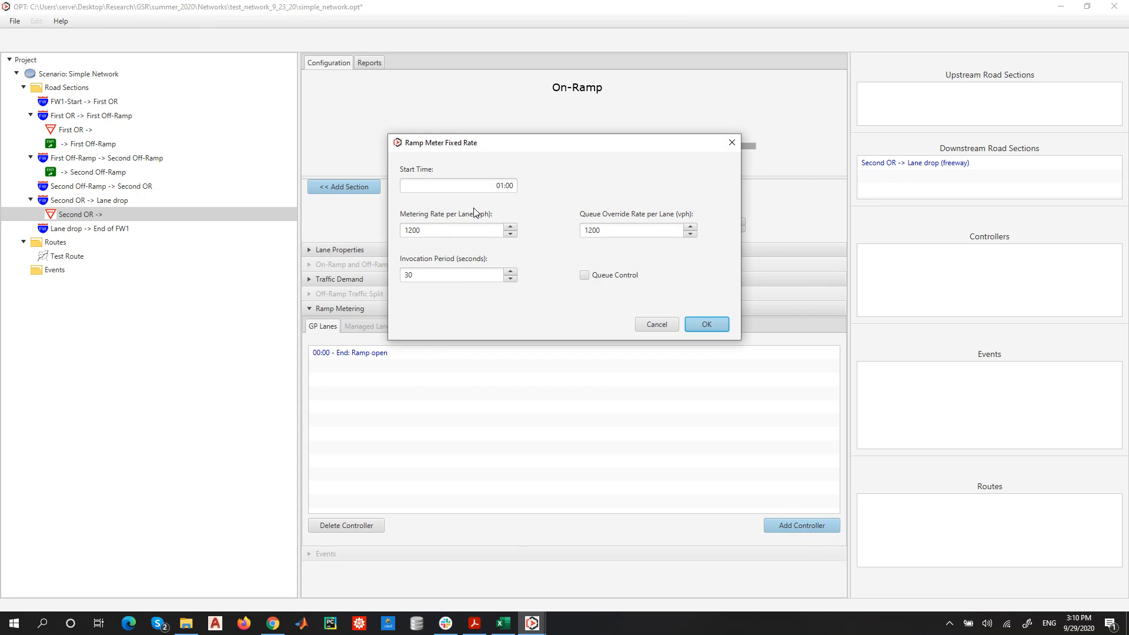
- Set the Second OR meter's start time to 04:00 and its metering rate per lane to 250 vph, and accept the settings
{"action": "left_click", "coordinate": [505, 183]}
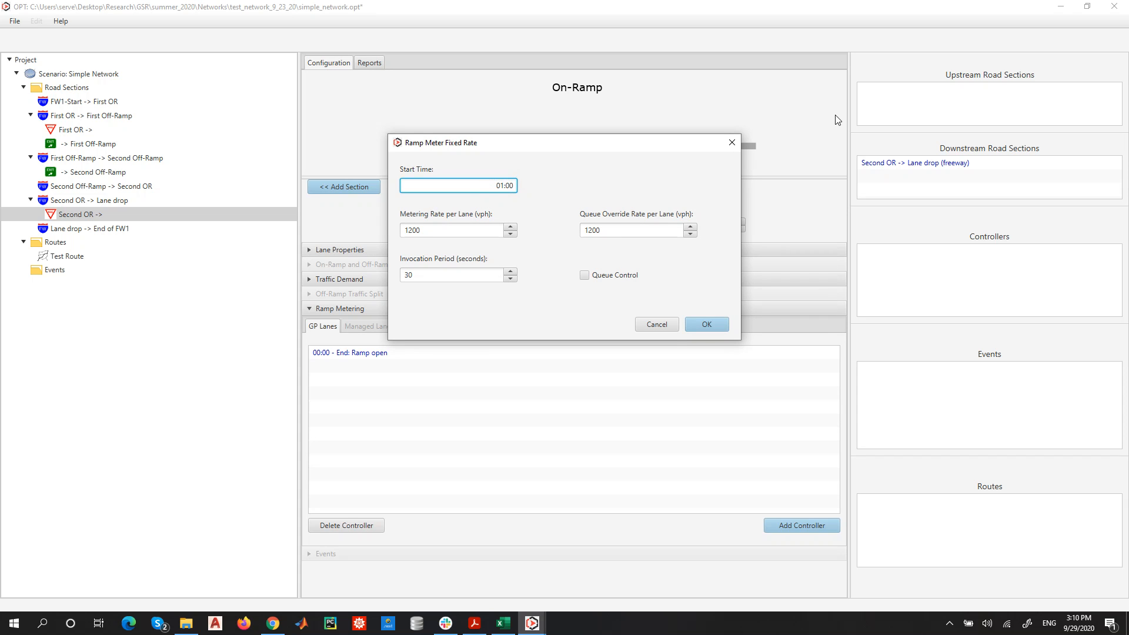
{"action": "type", "text": "4"}
{"action": "key", "text": "Tab"}
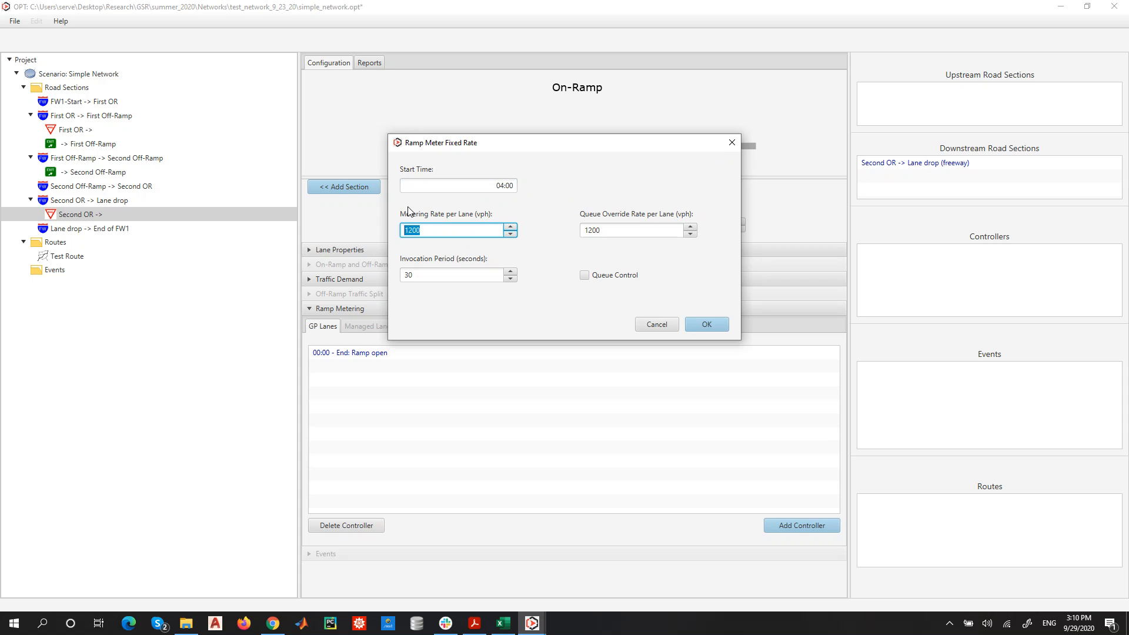
{"action": "type", "text": "250"}
{"action": "left_click", "coordinate": [710, 327]}
{"action": "left_click", "coordinate": [707, 324]}
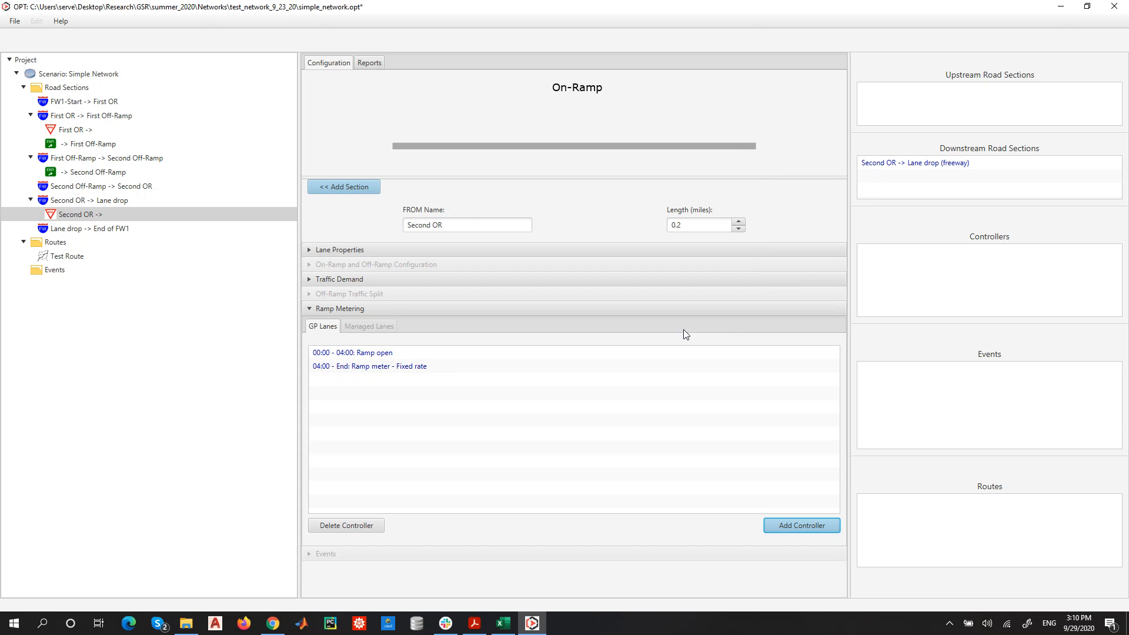
- Add an rm_open controller to the Second OR on-ramp's GP lanes with a start time of 07:00
{"action": "left_click", "coordinate": [799, 525]}
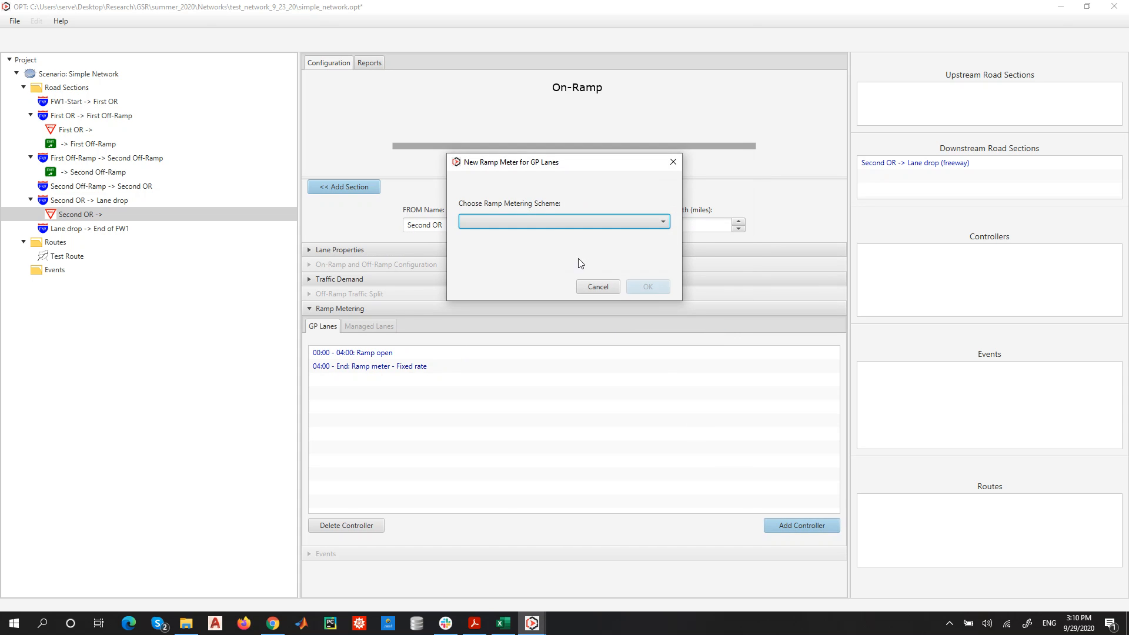
{"action": "left_click", "coordinate": [535, 222]}
{"action": "left_click", "coordinate": [501, 268]}
{"action": "left_click", "coordinate": [648, 286]}
{"action": "left_click", "coordinate": [510, 186]}
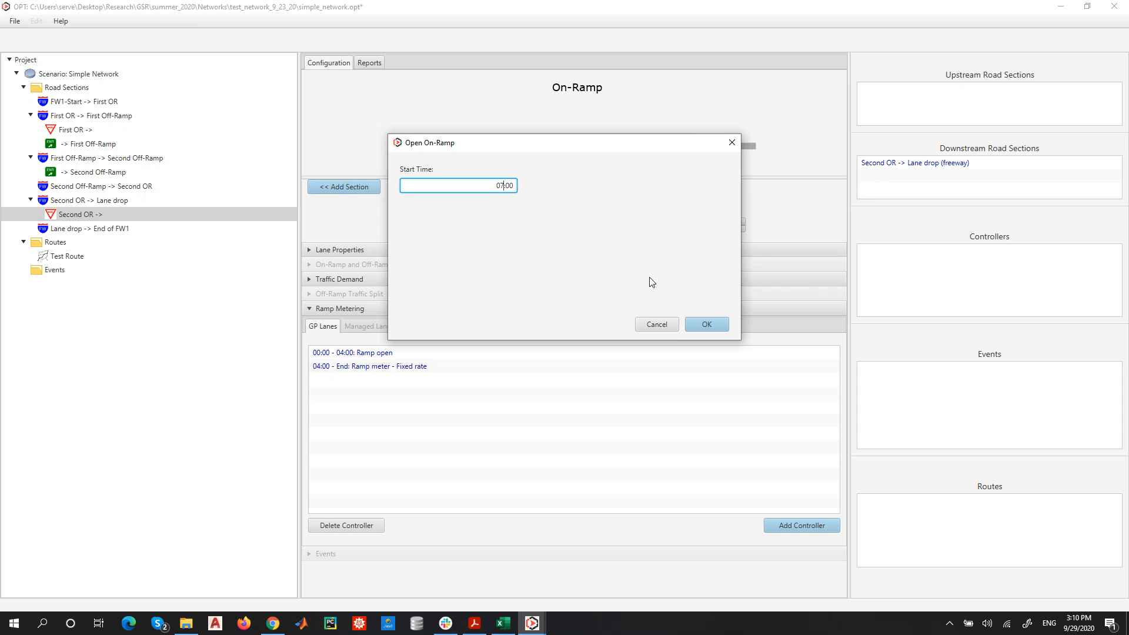
{"action": "left_click", "coordinate": [708, 325]}
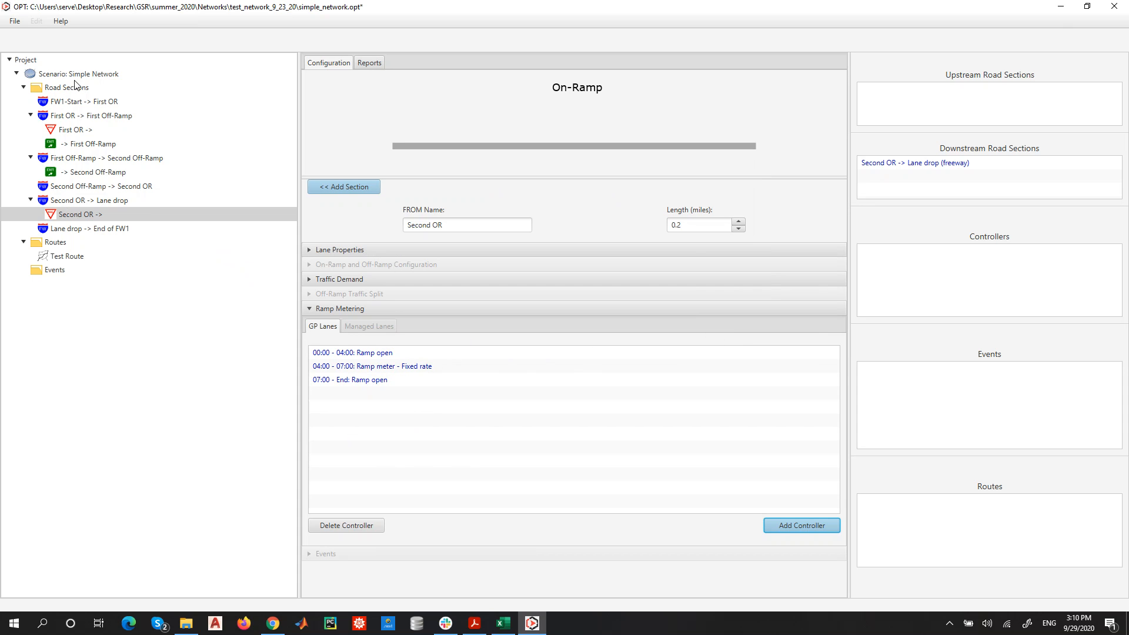
- Run the Simple Network scenario's simulation and show the Test Route contour report
{"action": "left_click", "coordinate": [115, 75]}
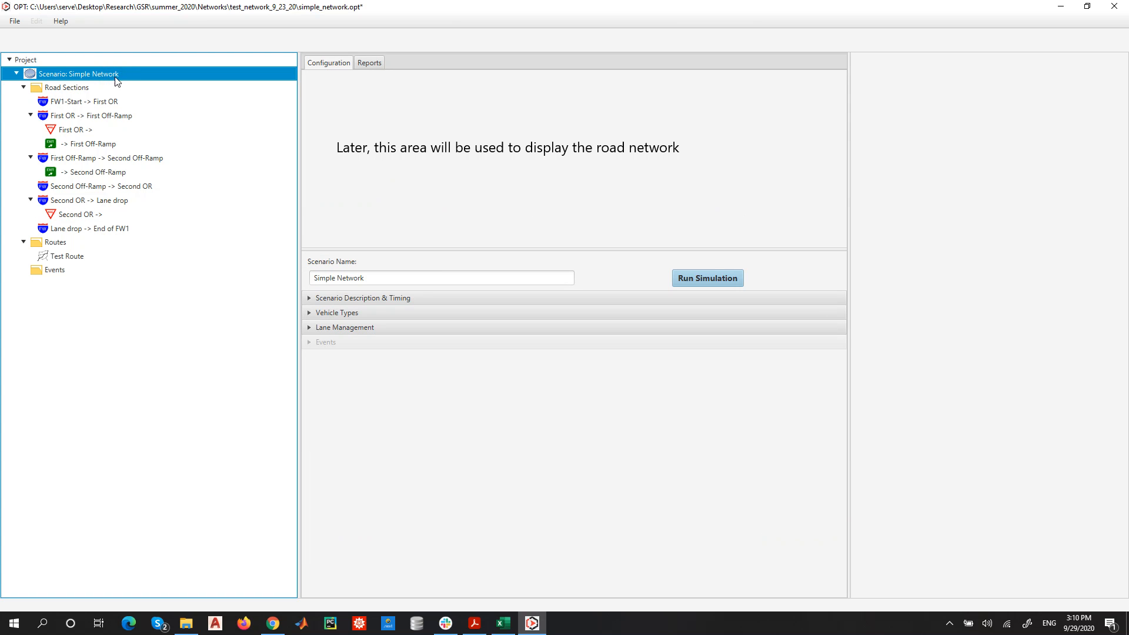
{"action": "left_click", "coordinate": [718, 279]}
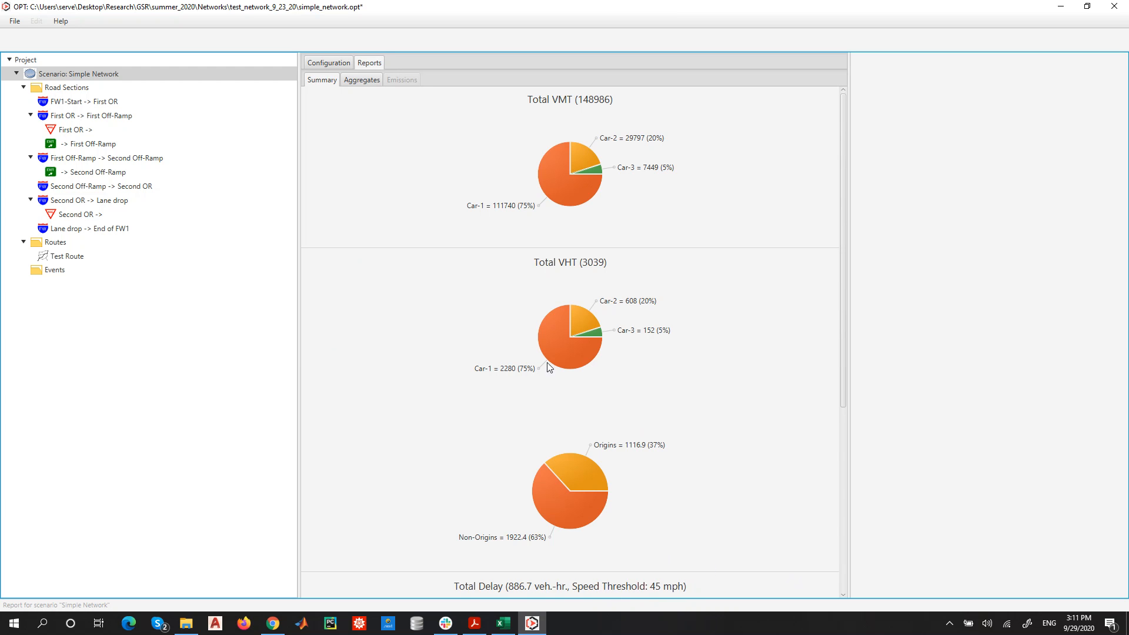
{"action": "left_click", "coordinate": [79, 262]}
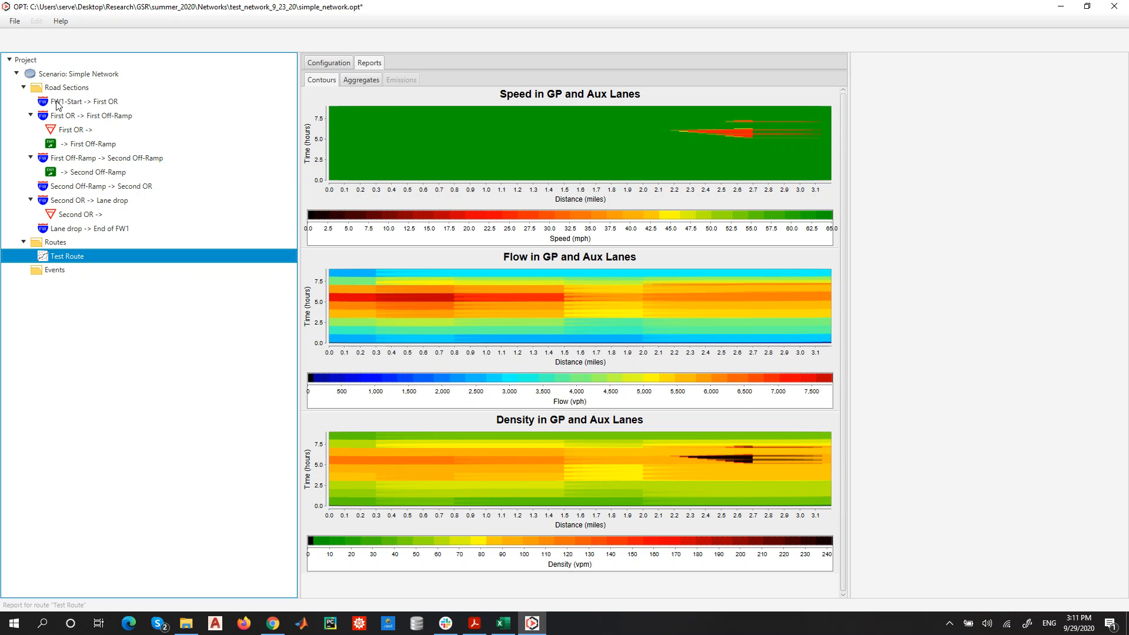
- Change the Second OR on-ramp's fixed-rate meter to start at 05:00 with a metering rate per lane of 300 vph
{"action": "left_click", "coordinate": [82, 214]}
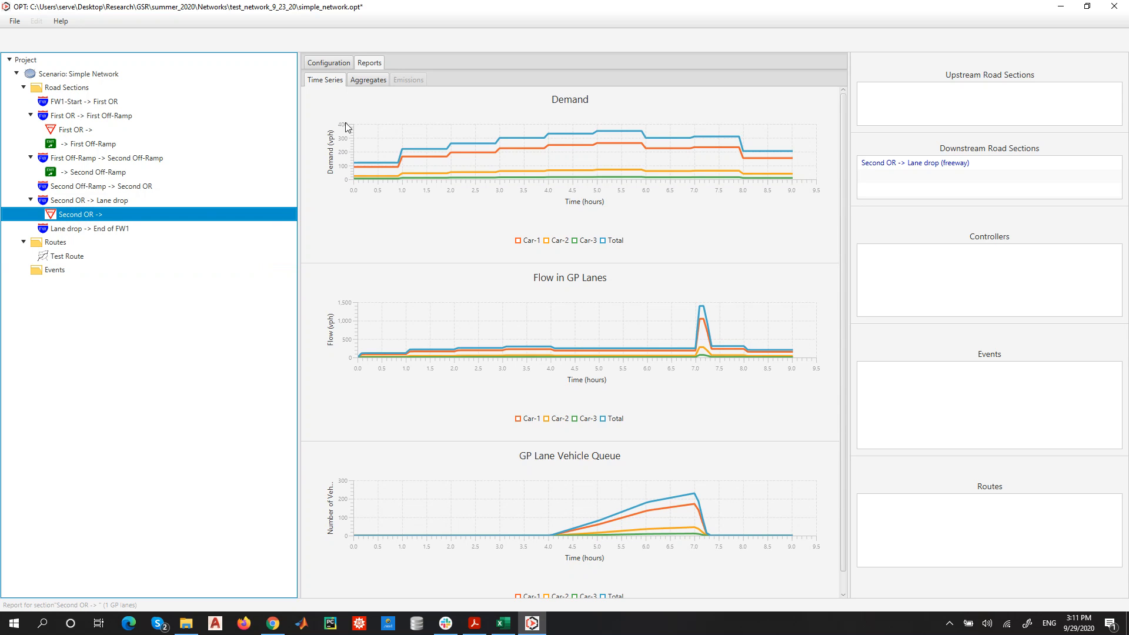
{"action": "left_click", "coordinate": [329, 63]}
{"action": "left_click", "coordinate": [400, 366]}
{"action": "double_click", "coordinate": [400, 366]}
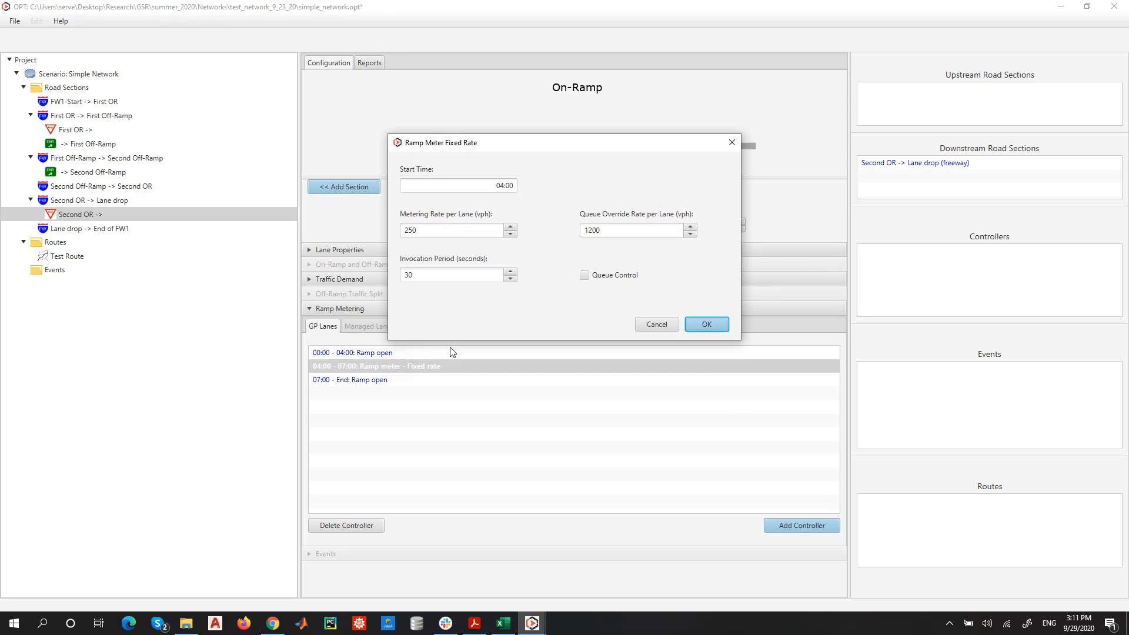
{"action": "left_click", "coordinate": [434, 230]}
{"action": "double_click", "coordinate": [414, 233]}
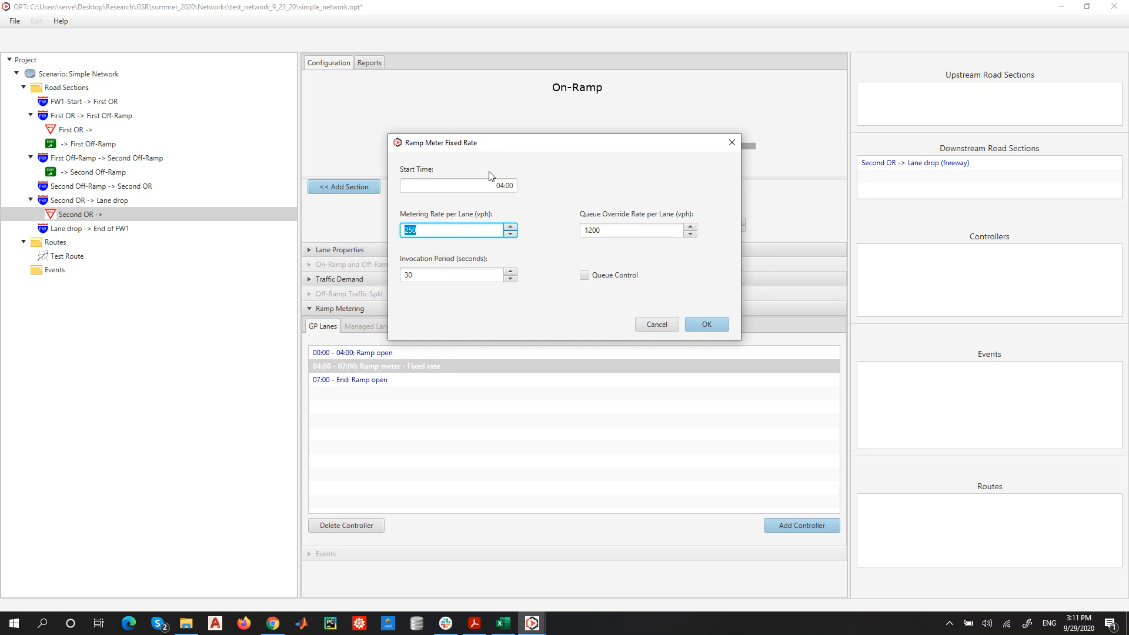
{"action": "left_click", "coordinate": [504, 185]}
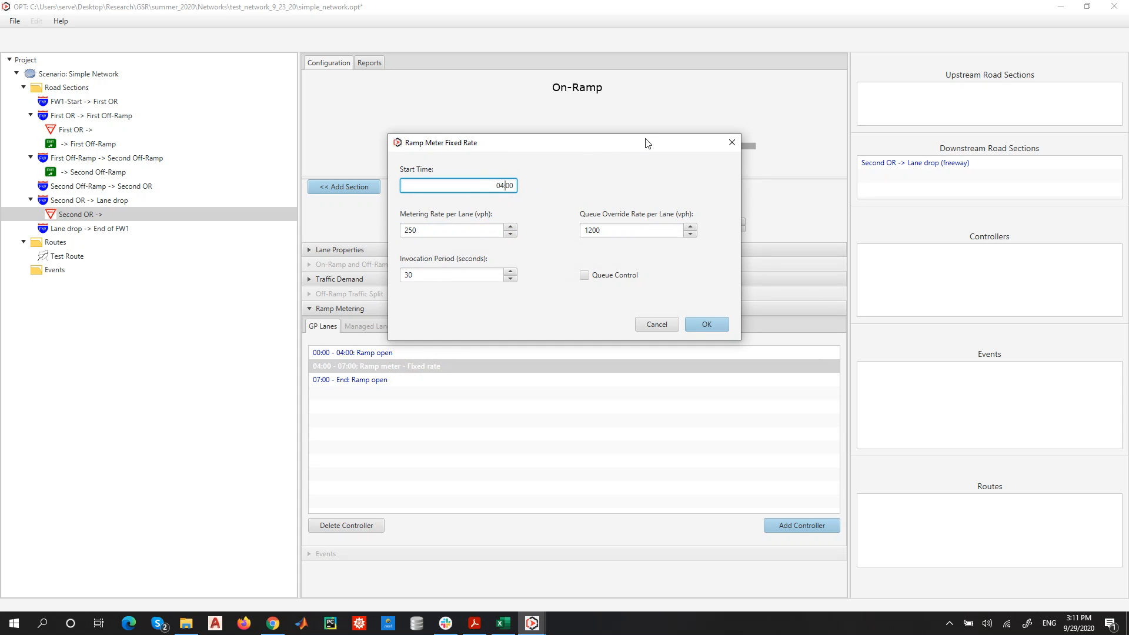
{"action": "key", "text": "BackSpace"}
{"action": "type", "text": "5"}
{"action": "key", "text": "Tab"}
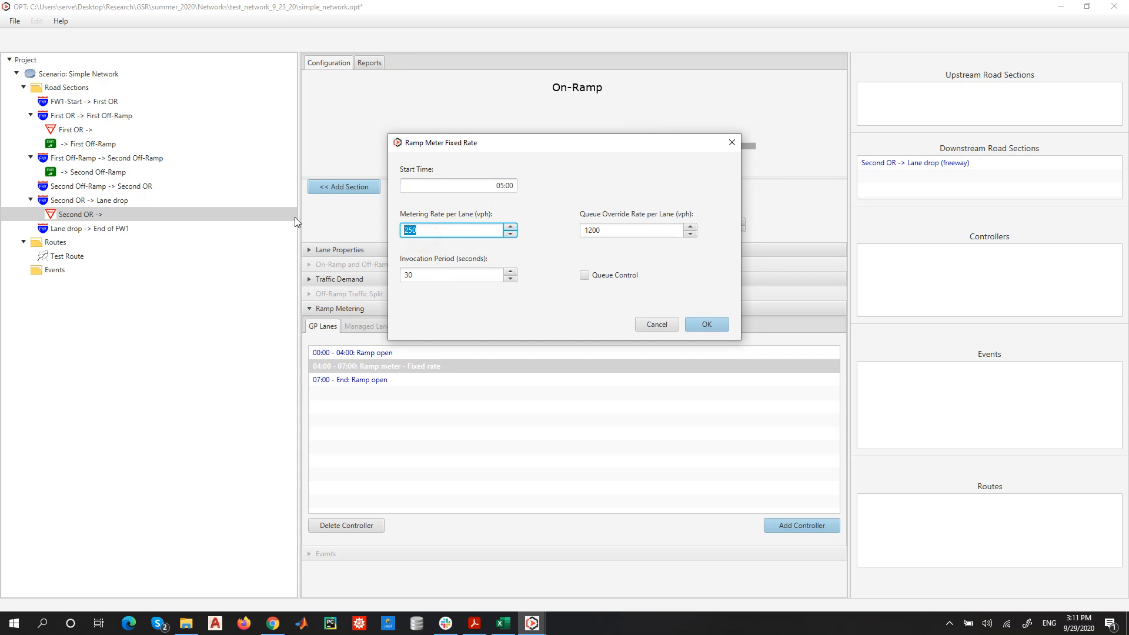
{"action": "type", "text": "300"}
{"action": "left_click", "coordinate": [693, 325]}
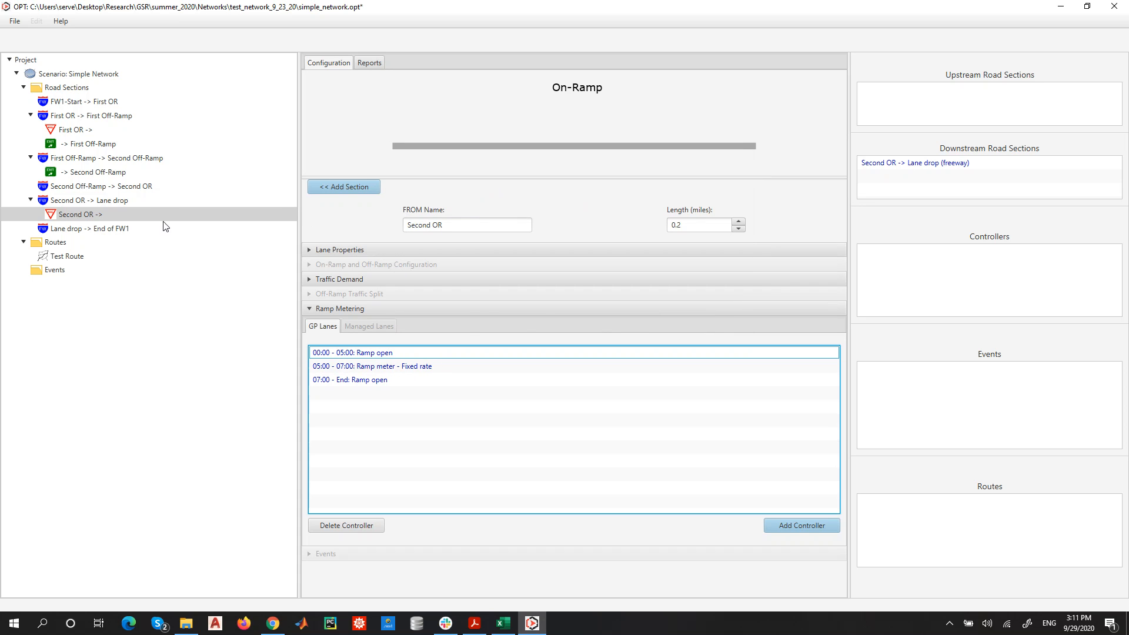
- Enable queue control on the First OR on-ramp's fixed-rate meter with a queue override rate per lane of 450 vph
{"action": "left_click", "coordinate": [72, 130]}
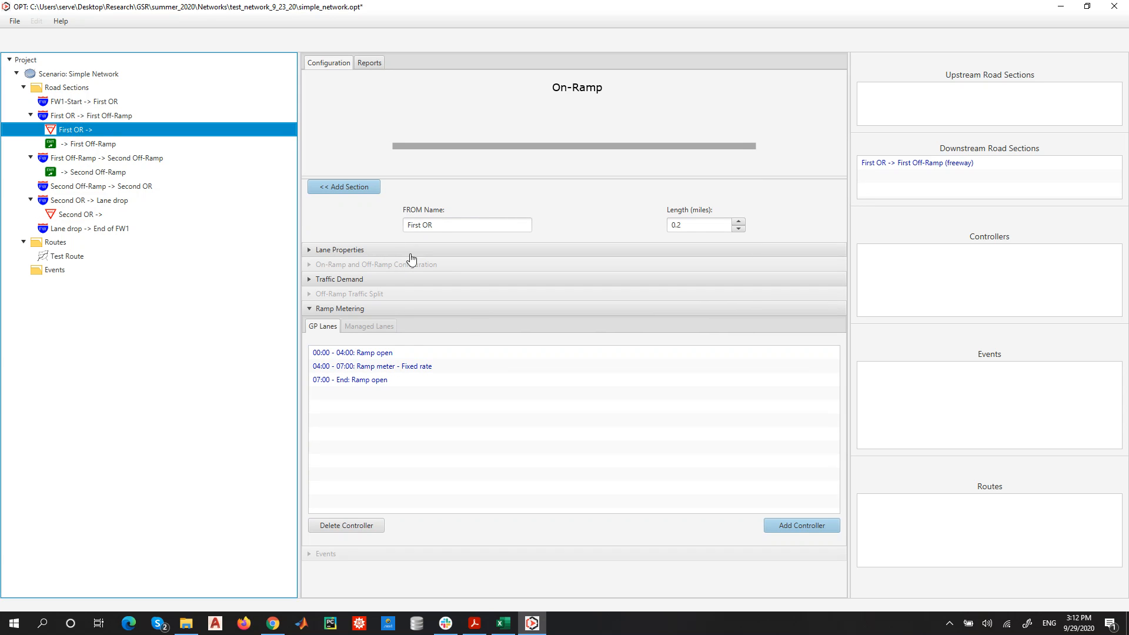
{"action": "left_click", "coordinate": [393, 367]}
{"action": "double_click", "coordinate": [393, 371]}
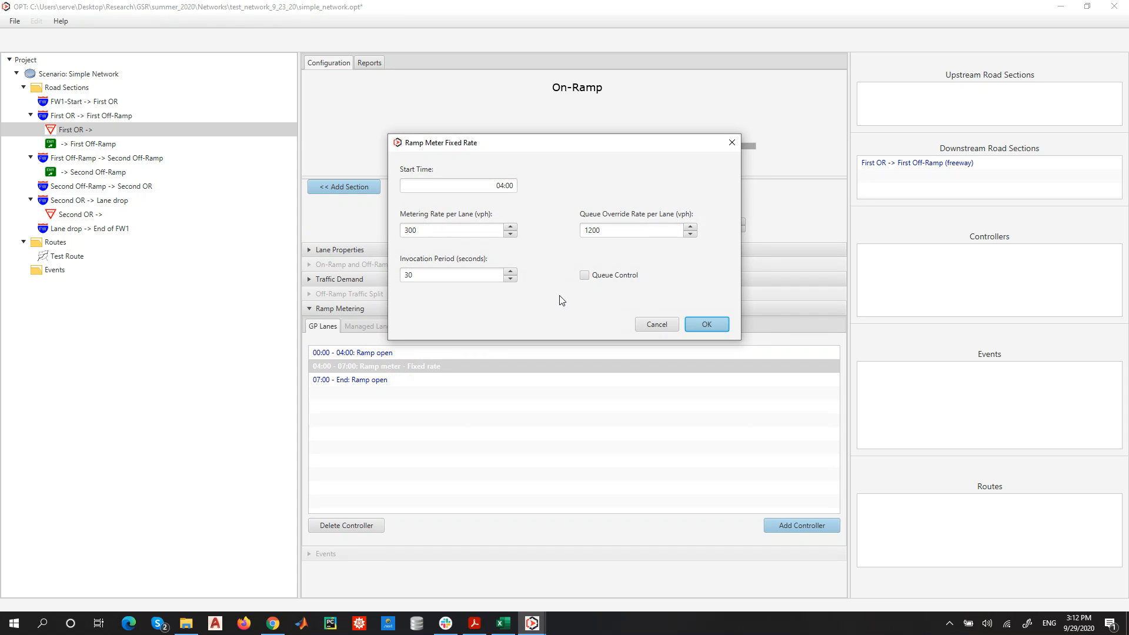
{"action": "left_click_drag", "start_coordinate": [621, 236], "coordinate": [528, 231]}
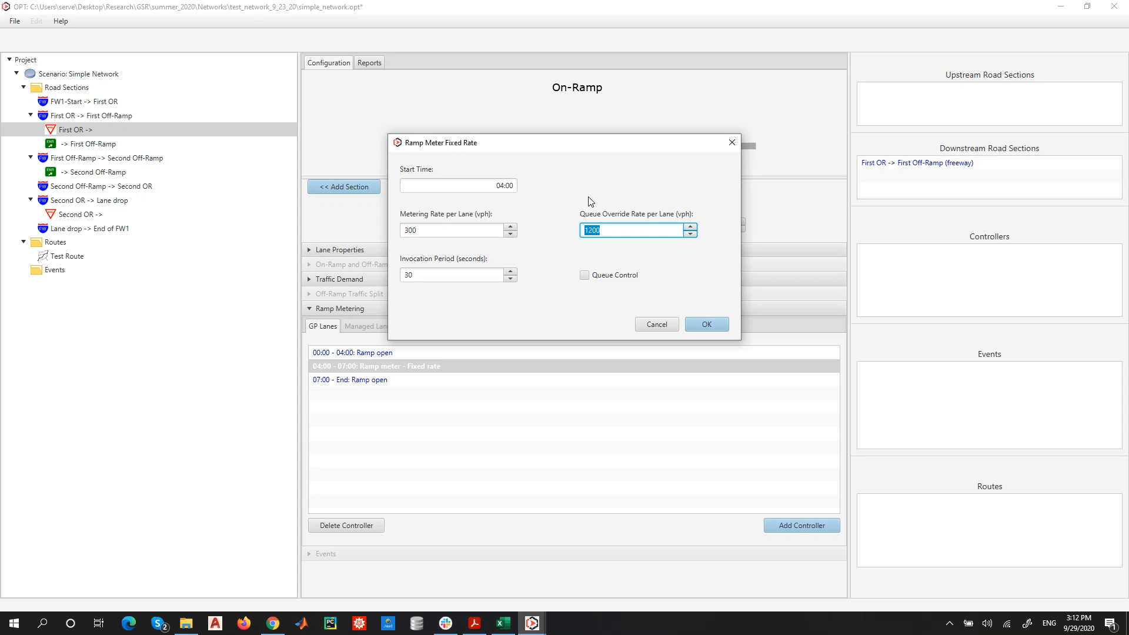
{"action": "type", "text": "450"}
{"action": "left_click", "coordinate": [603, 278]}
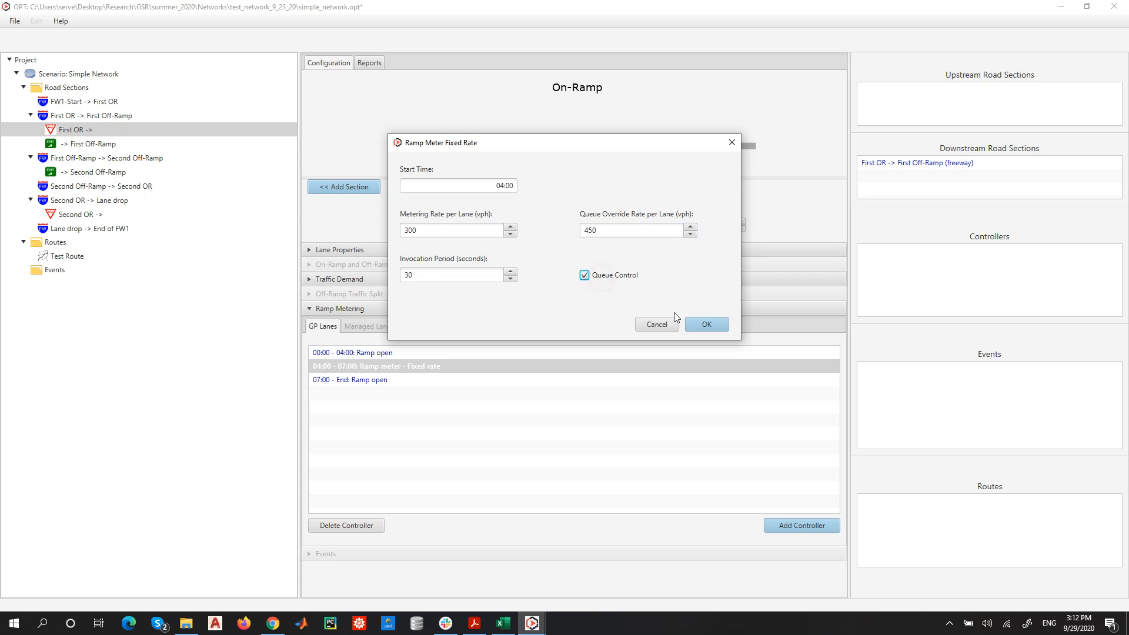
{"action": "left_click", "coordinate": [707, 324]}
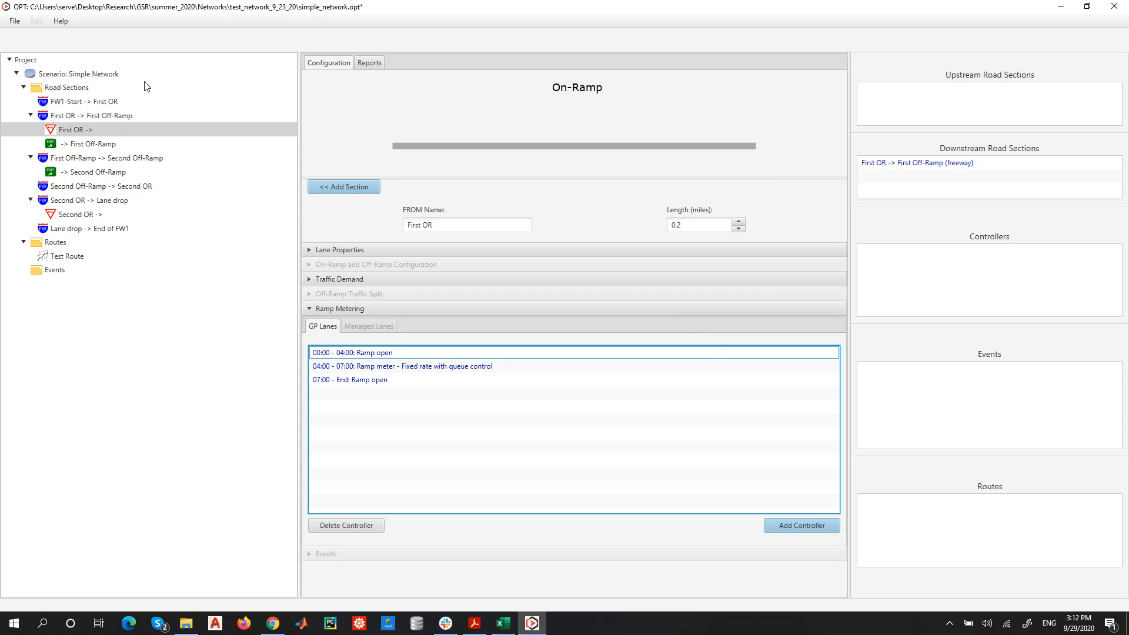
- Rerun the Simple Network simulation and review the reports for Test Route and the First OR and Second OR on-ramps
{"action": "left_click", "coordinate": [190, 74]}
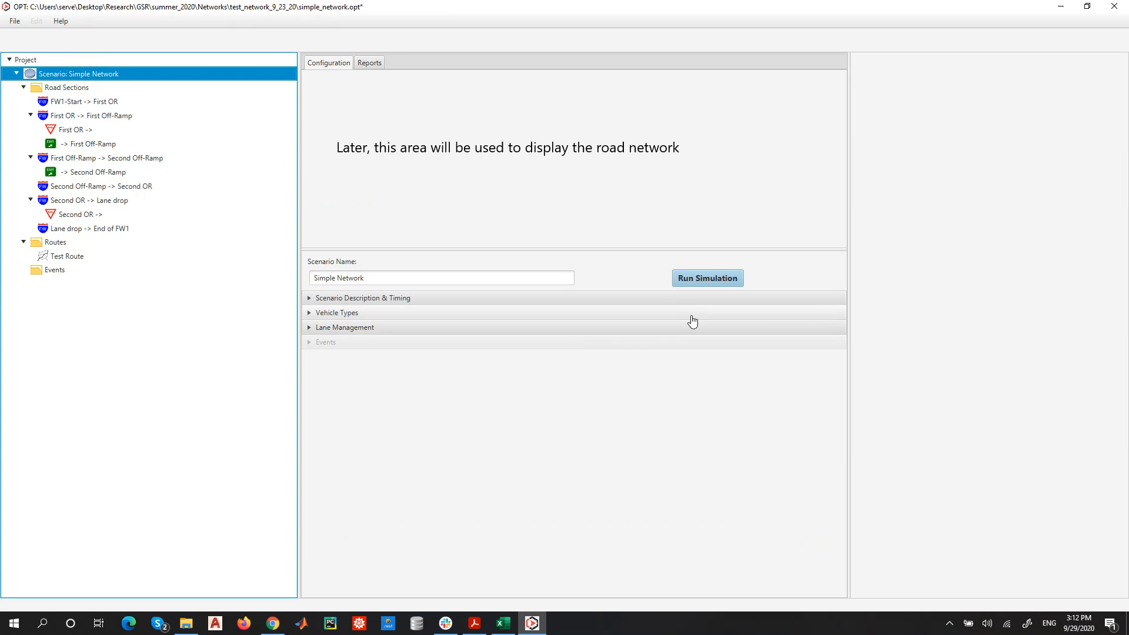
{"action": "left_click", "coordinate": [707, 278]}
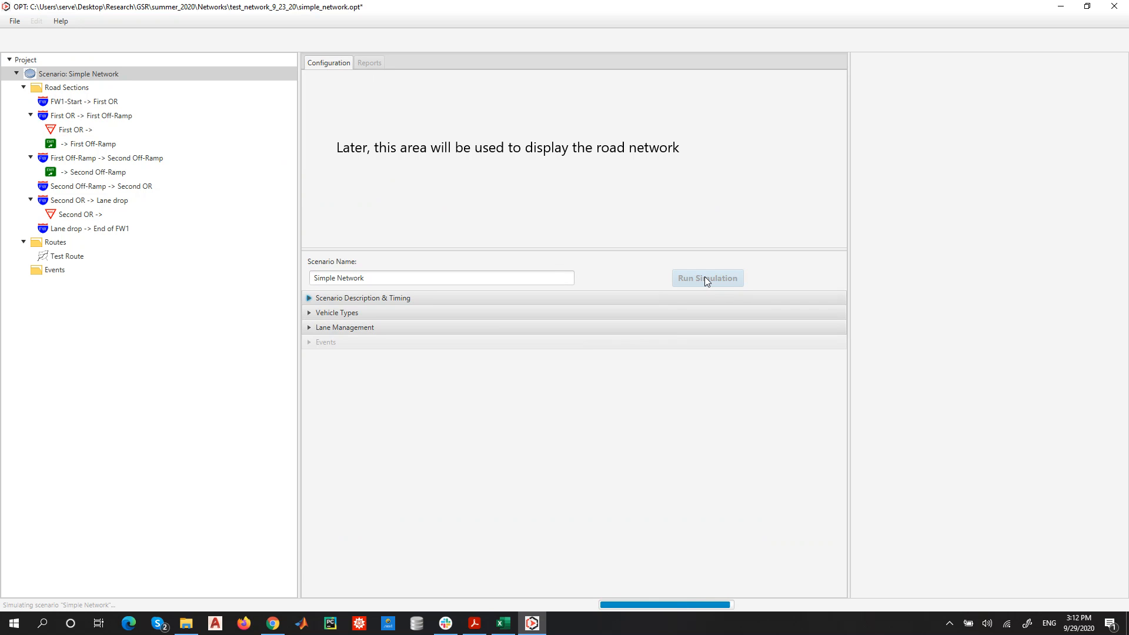
{"action": "left_click", "coordinate": [69, 258]}
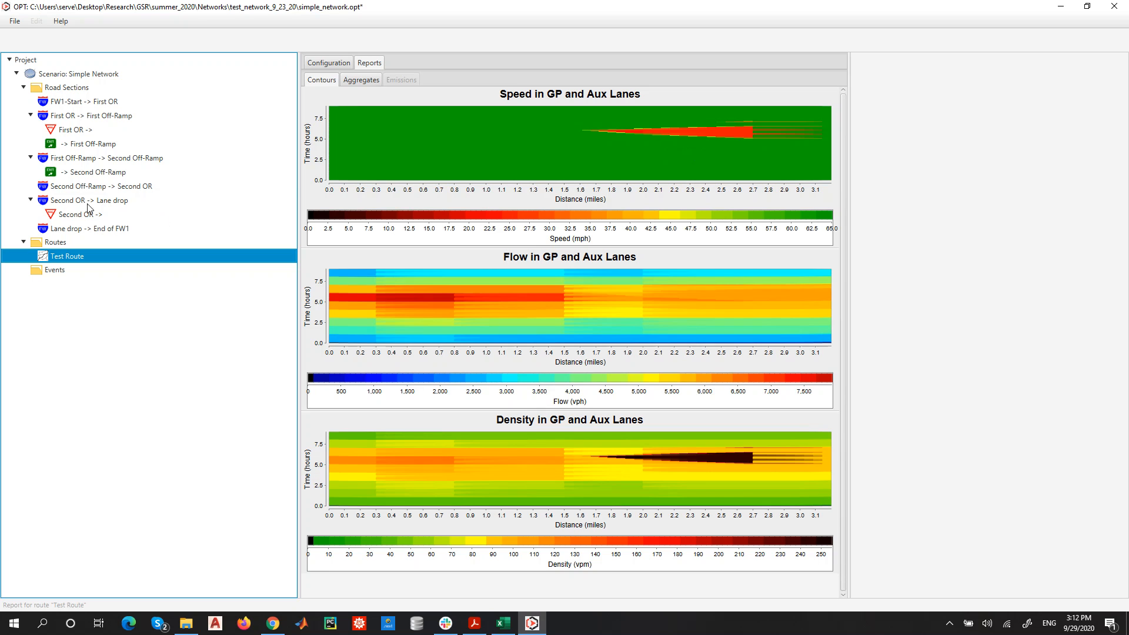
{"action": "left_click", "coordinate": [77, 131]}
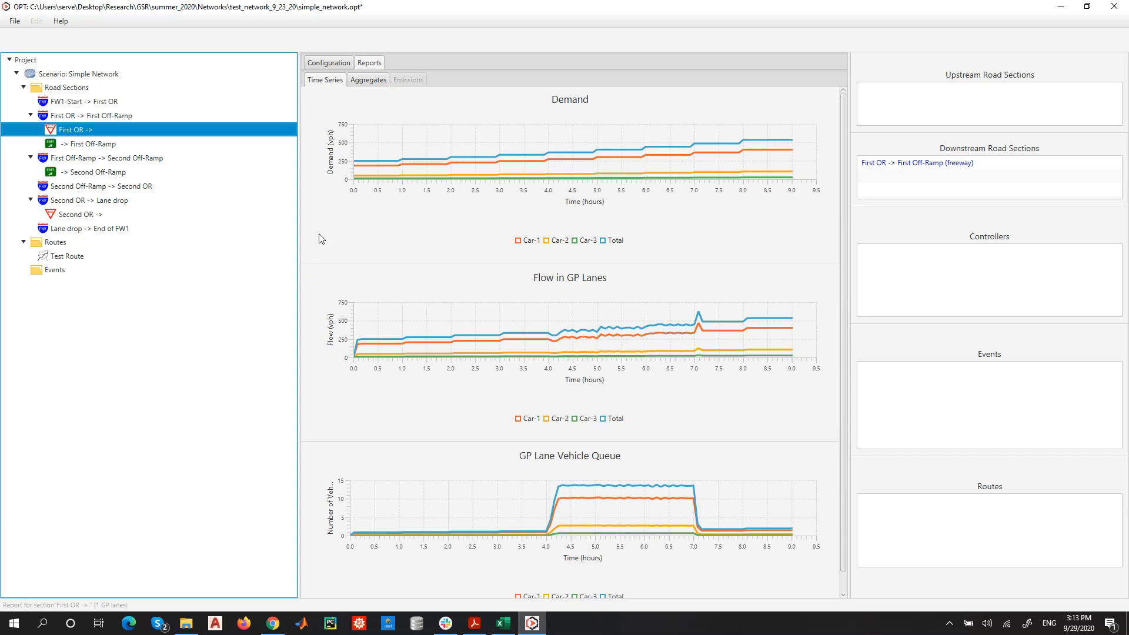
{"action": "left_click", "coordinate": [70, 215]}
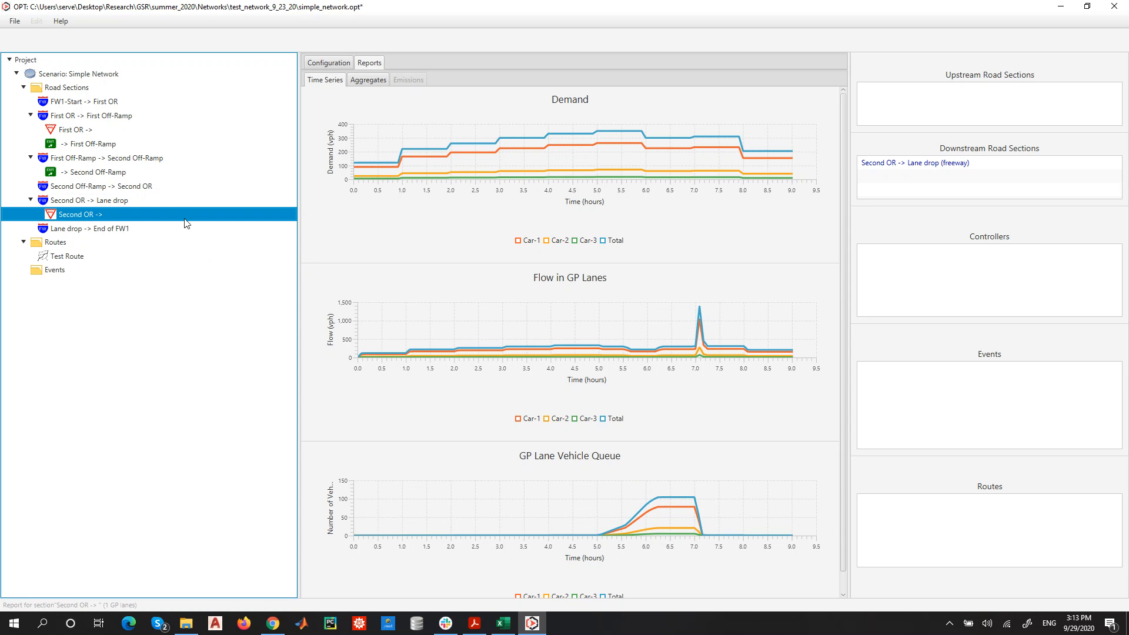
- Enable queue control on the Second OR on-ramp's fixed-rate meter with a queue override rate per lane of 500 vph
{"action": "left_click", "coordinate": [326, 62]}
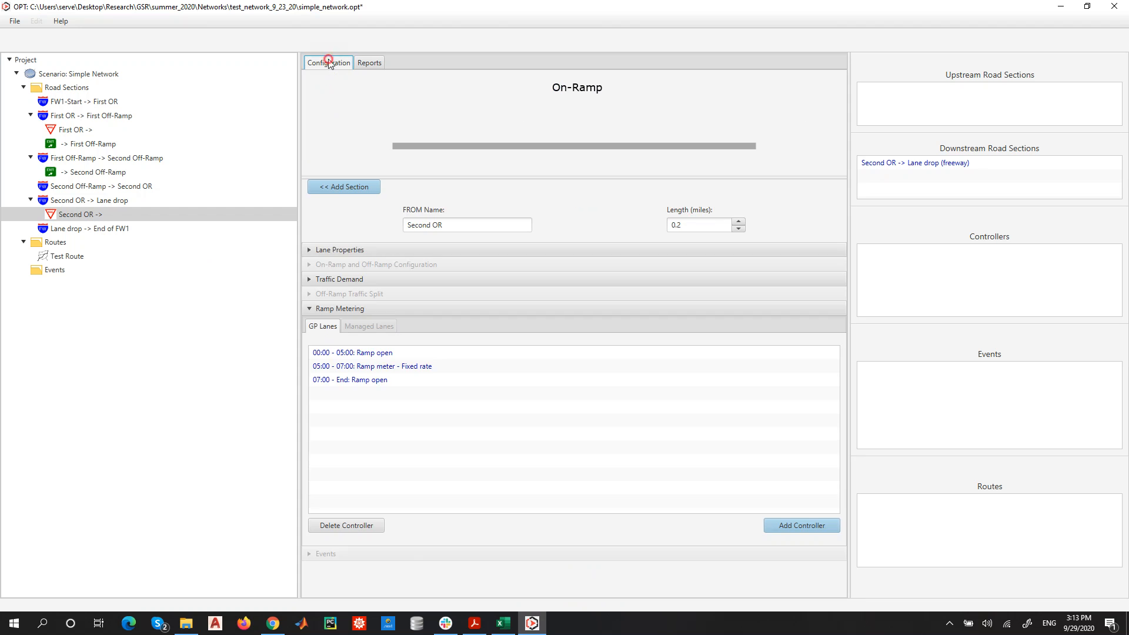
{"action": "double_click", "coordinate": [434, 369]}
{"action": "left_click", "coordinate": [600, 280]}
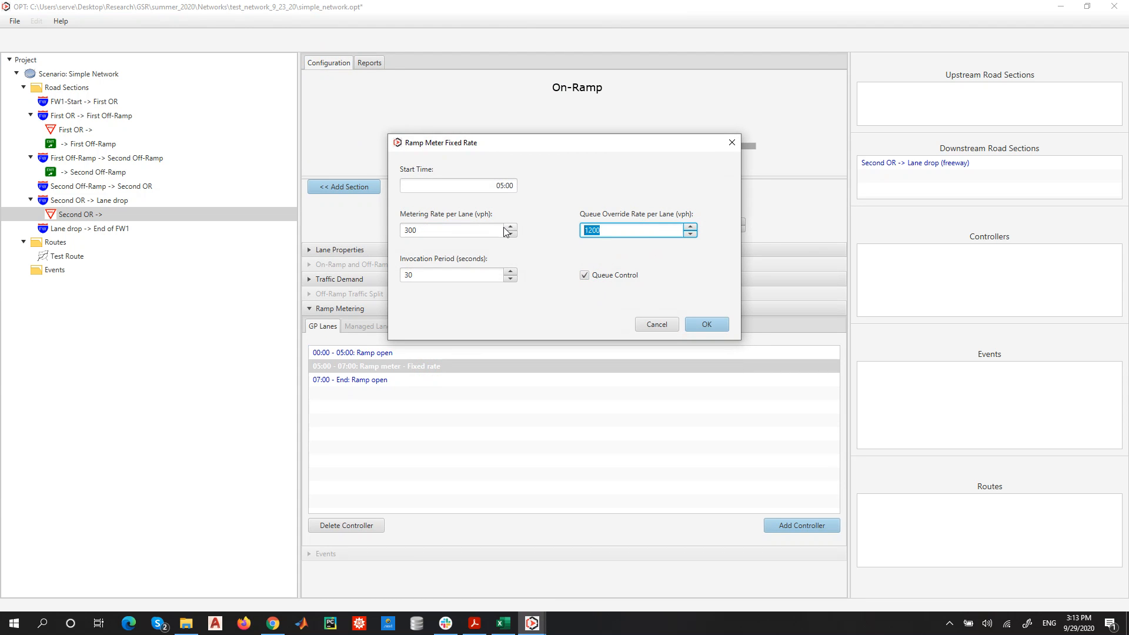
{"action": "type", "text": "45"}
{"action": "key", "text": "BackSpace"}
{"action": "key", "text": "BackSpace"}
{"action": "type", "text": "500"}
{"action": "left_click", "coordinate": [707, 323]}
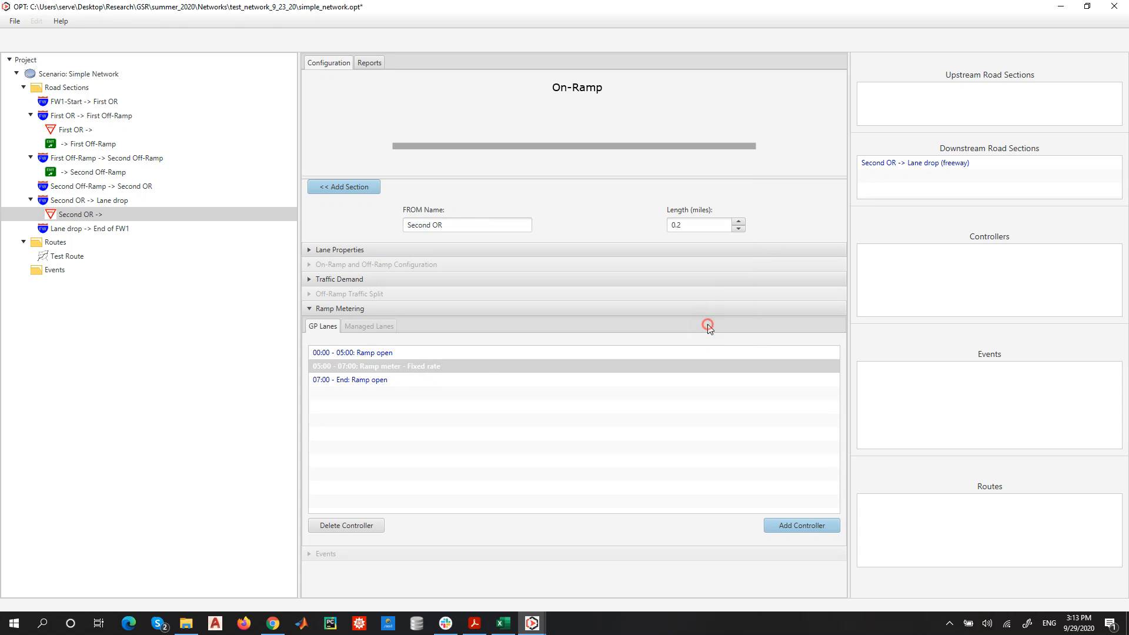
- Simulate the Simple Network scenario again with queue control on both on-ramps and show the Test Route contours
{"action": "left_click", "coordinate": [79, 257]}
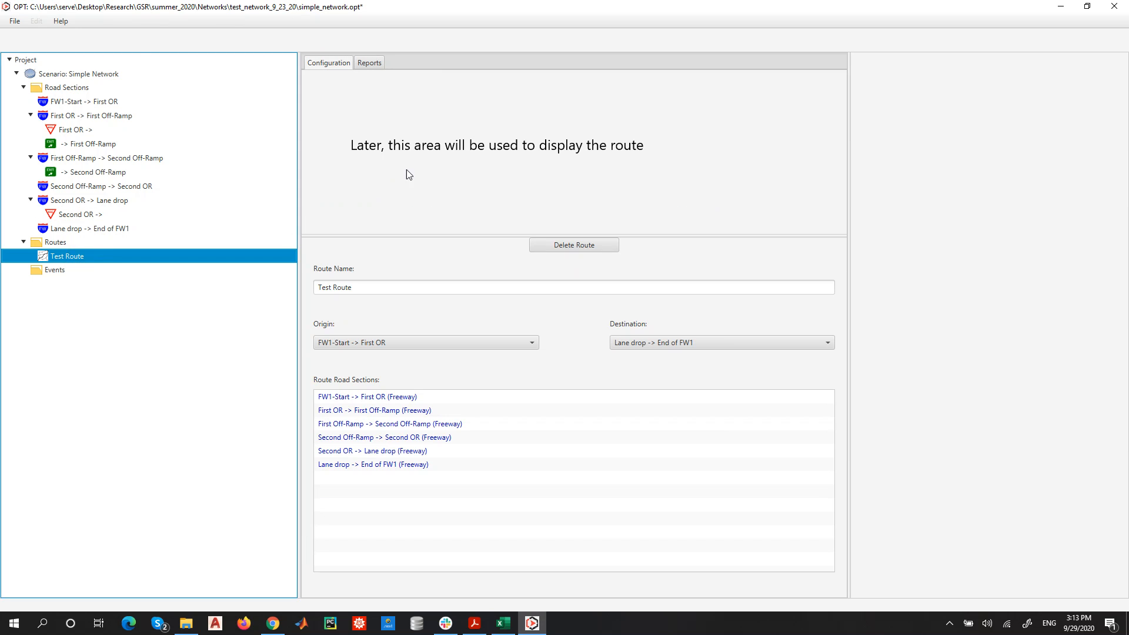
{"action": "left_click", "coordinate": [117, 77]}
{"action": "left_click", "coordinate": [716, 281]}
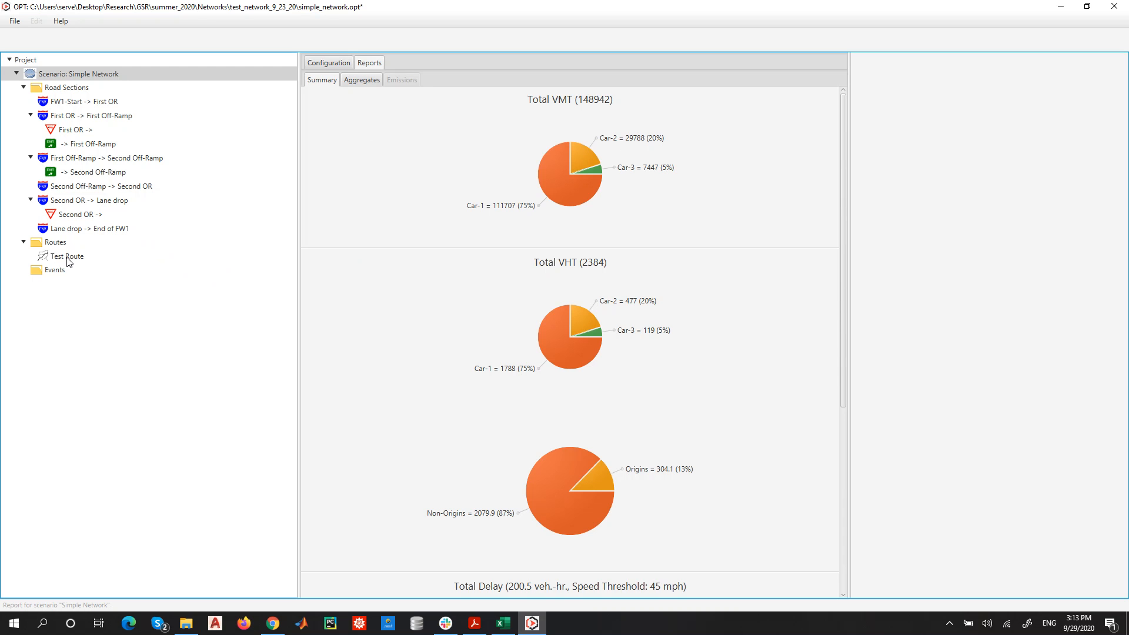
{"action": "left_click", "coordinate": [67, 258]}
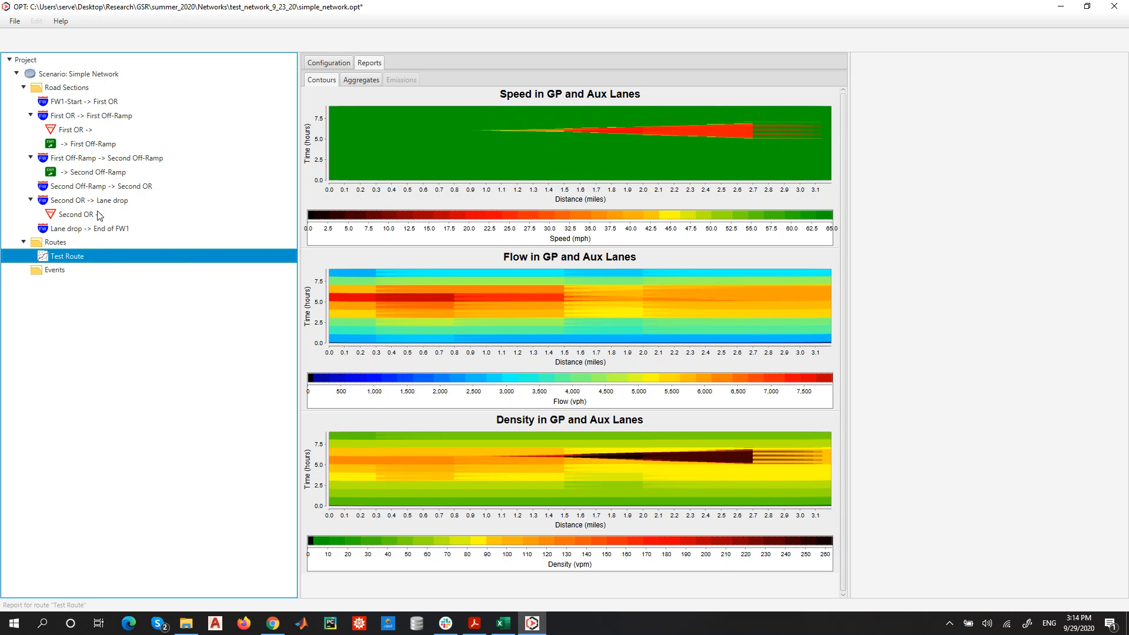
- Review the Second OR on-ramp's time series report and its hourly traffic demand table
{"action": "left_click", "coordinate": [82, 215]}
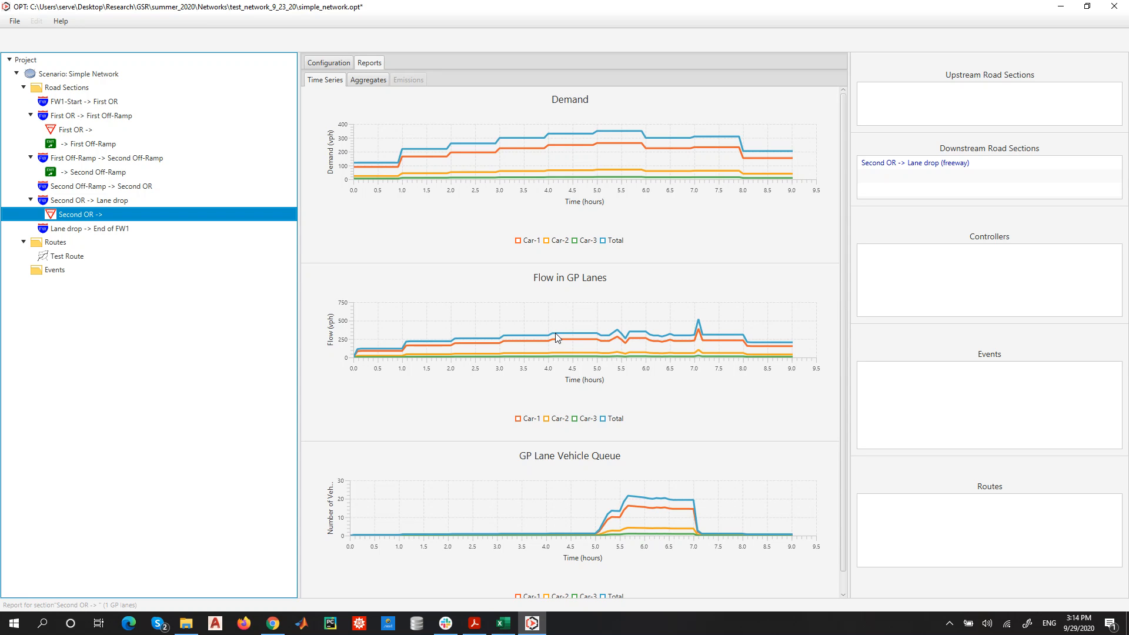
{"action": "left_click", "coordinate": [328, 62]}
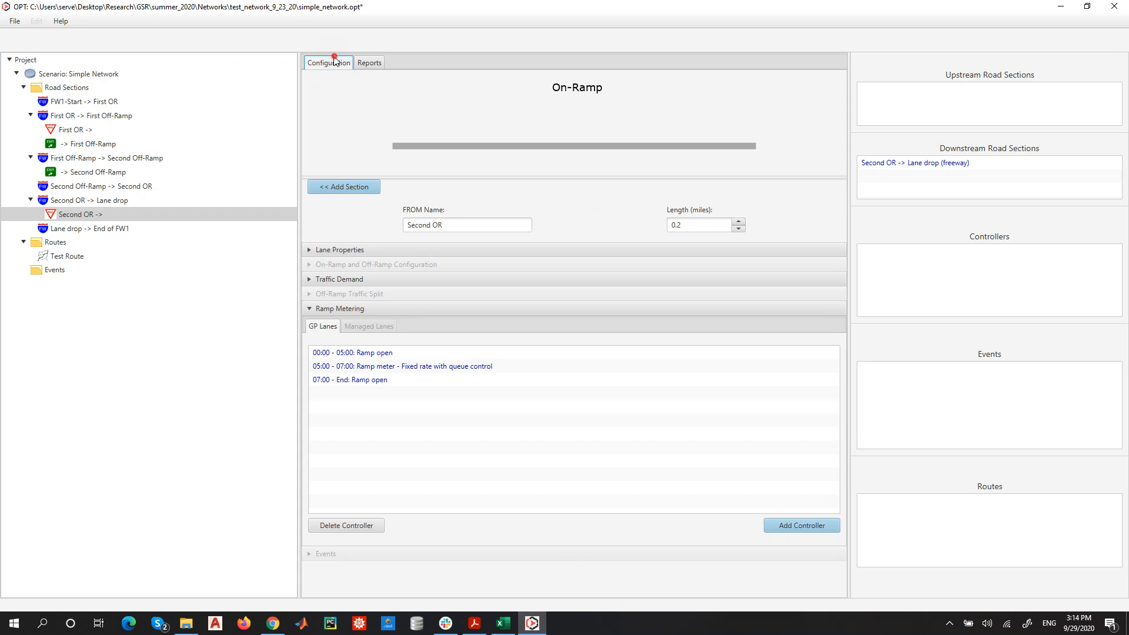
{"action": "left_click", "coordinate": [365, 279]}
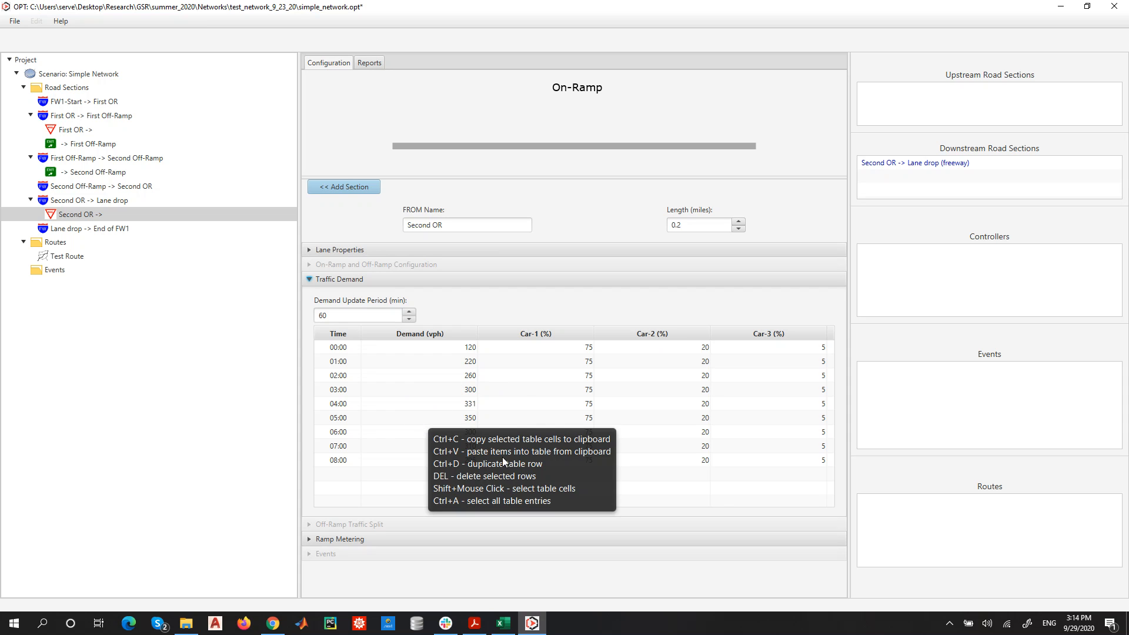
{"action": "left_click", "coordinate": [424, 486]}
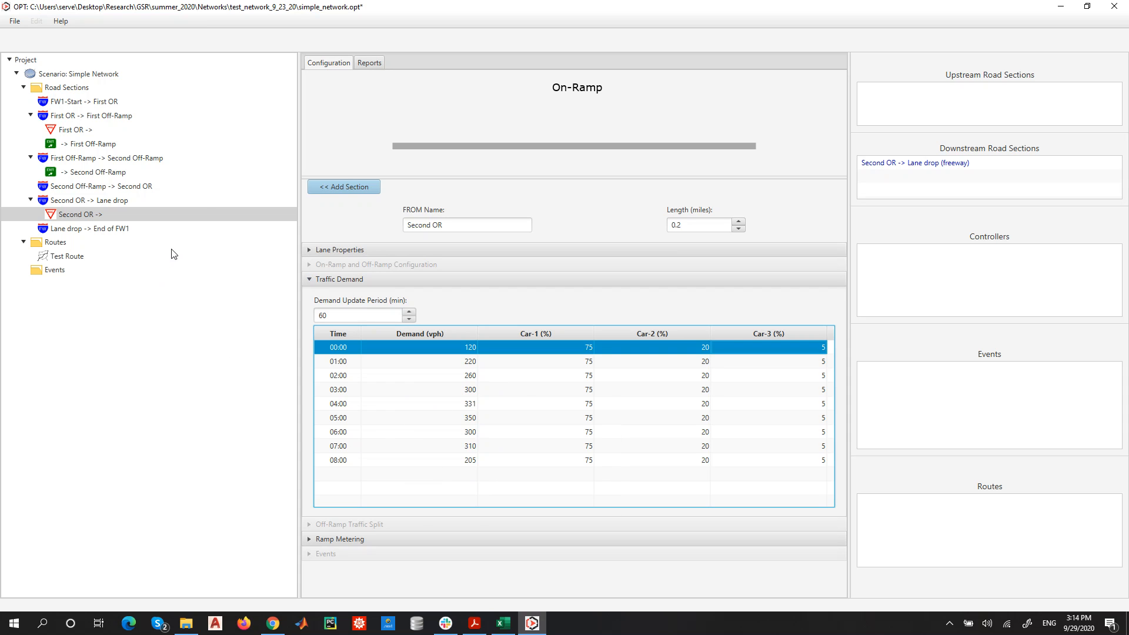
- Show the First OR on-ramp's ramp metering controllers for the GP lanes
{"action": "left_click", "coordinate": [75, 259]}
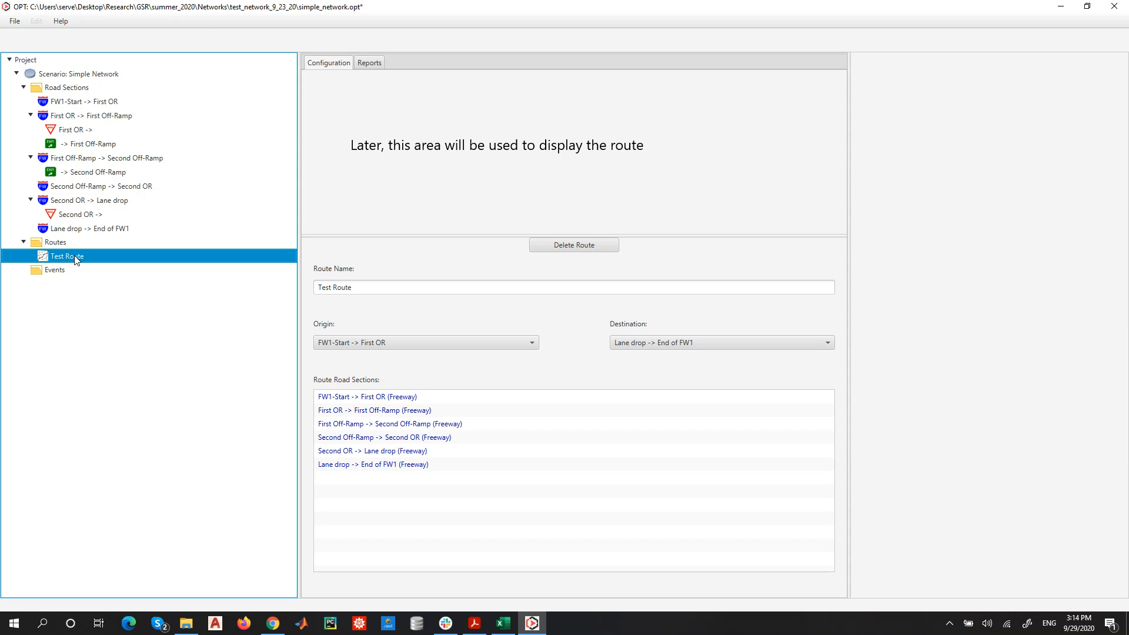
{"action": "left_click", "coordinate": [104, 159]}
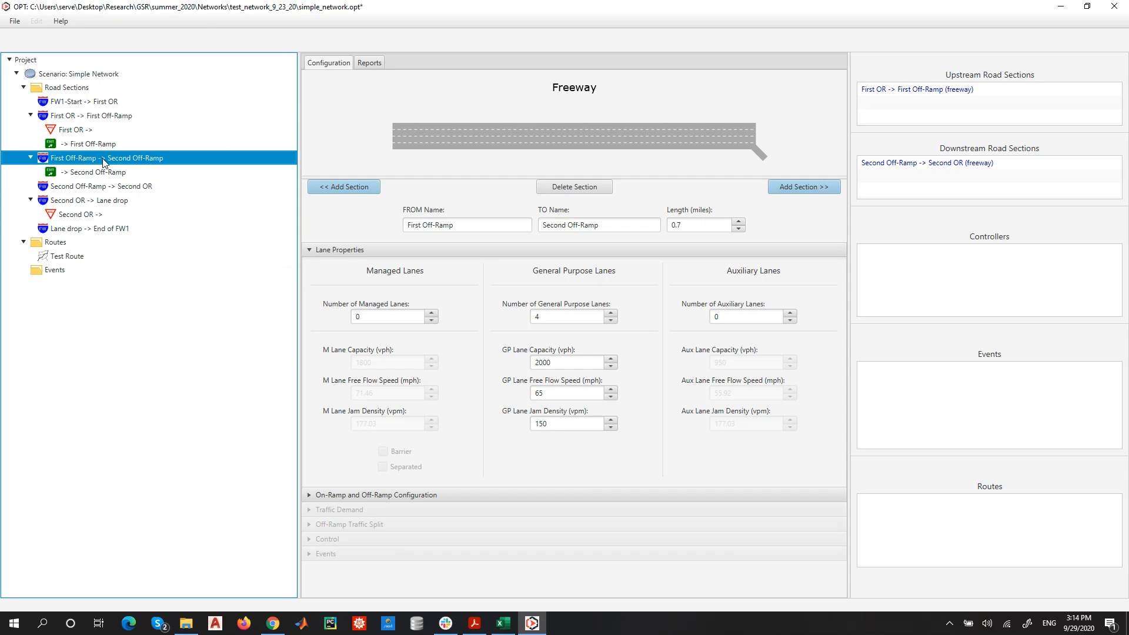
{"action": "left_click", "coordinate": [82, 129]}
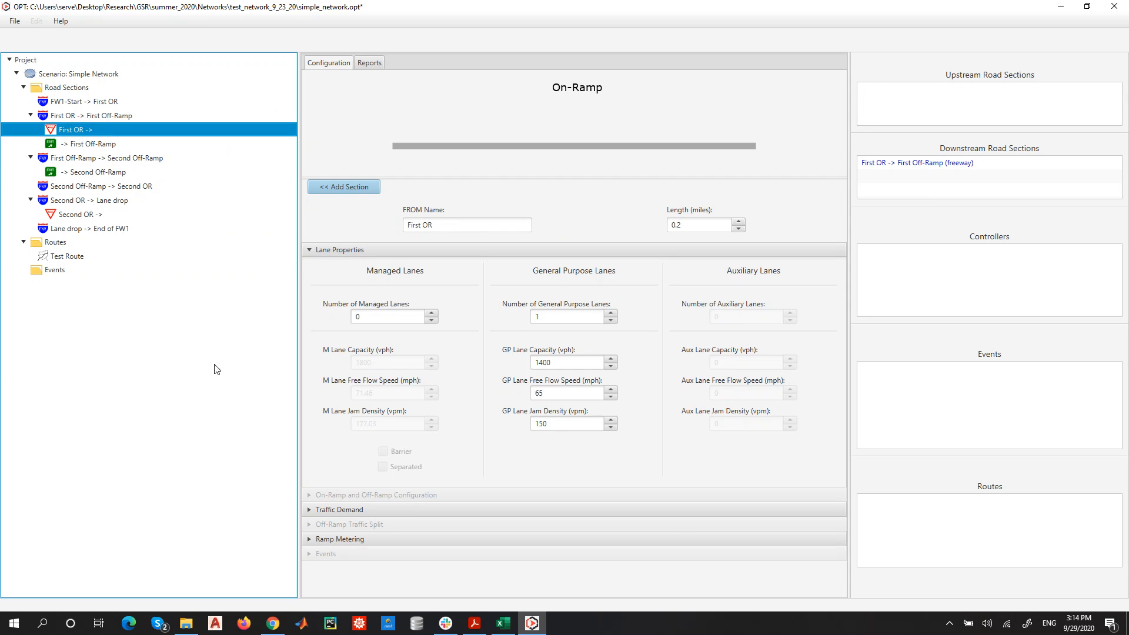
{"action": "left_click", "coordinate": [355, 538]}
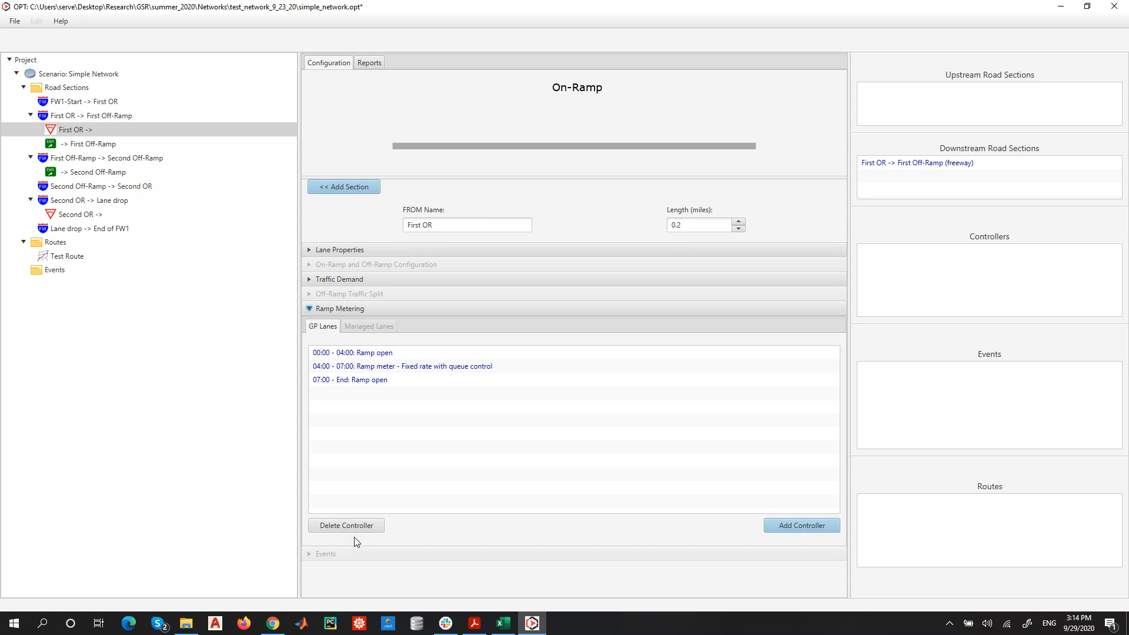